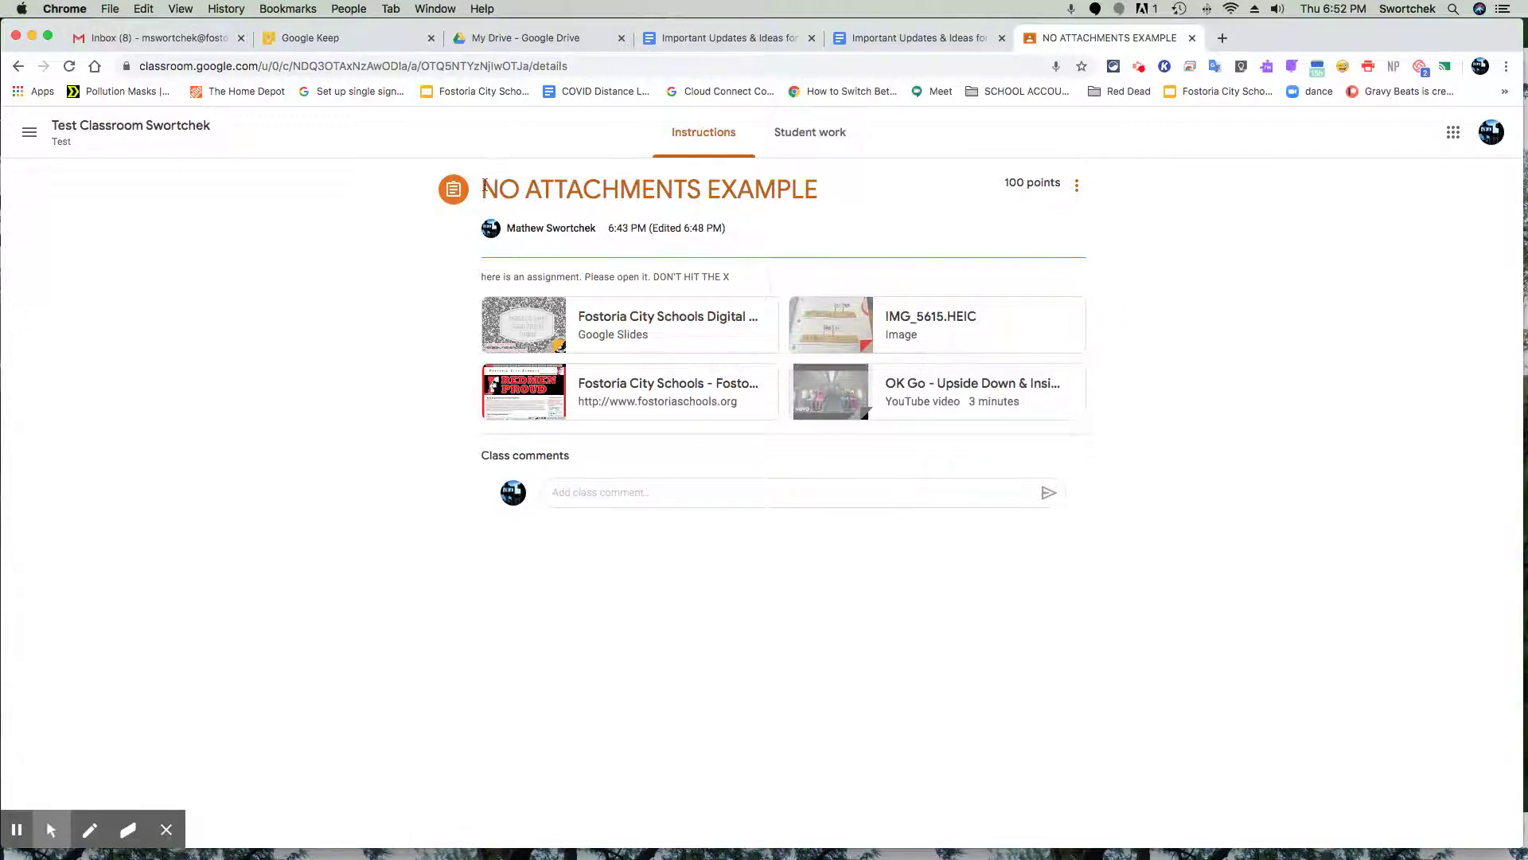
Highlight the assignment title and description, then show the assignment's Student work
{"action": "left_click_drag", "start_coordinate": [482, 190], "coordinate": [836, 192]}
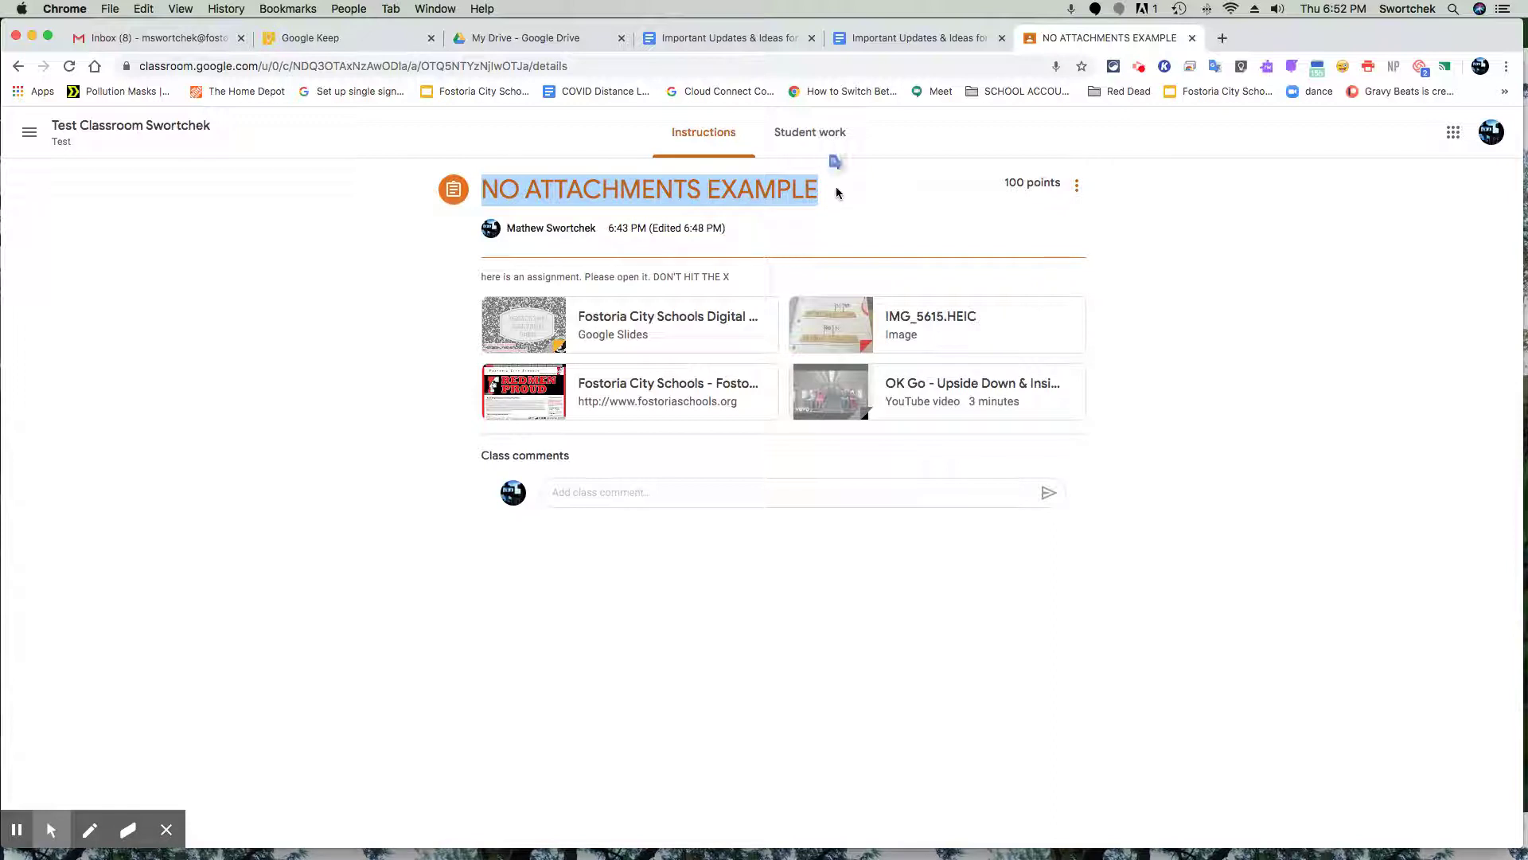
{"action": "left_click", "coordinate": [836, 197]}
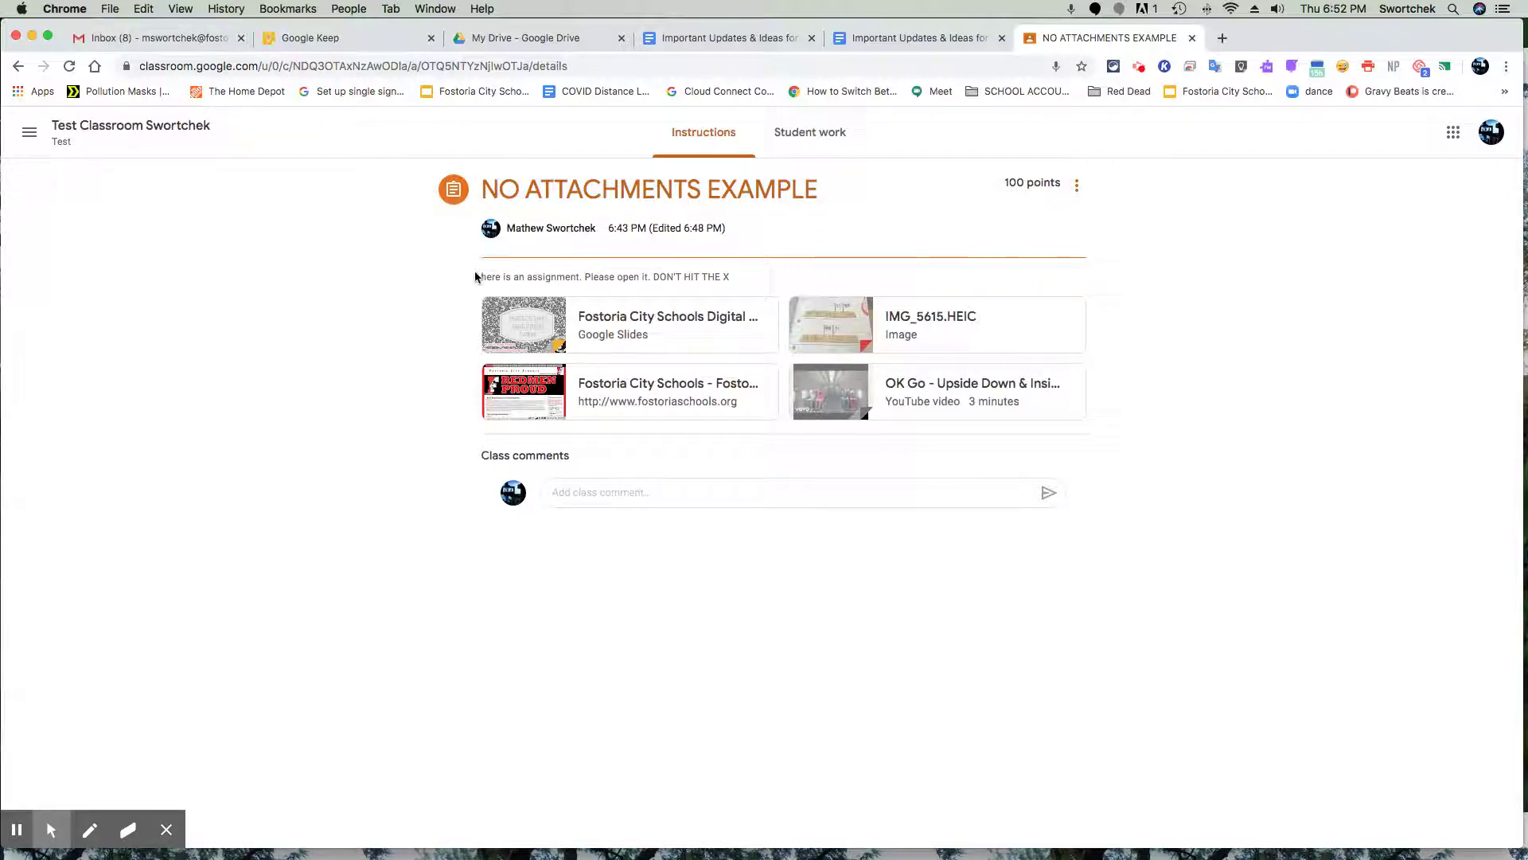
{"action": "left_click_drag", "start_coordinate": [479, 277], "coordinate": [747, 280]}
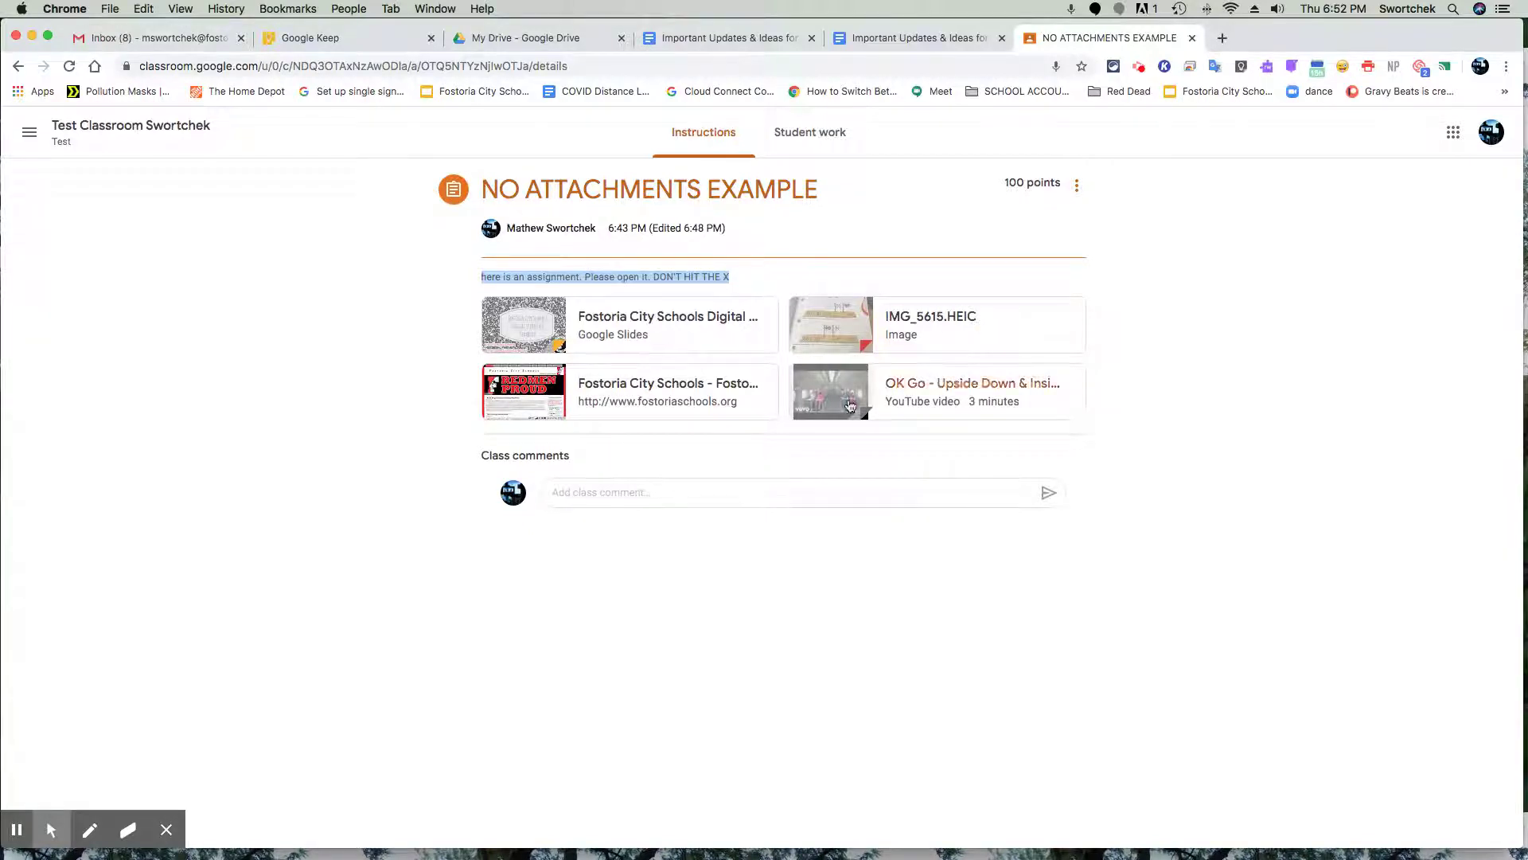
{"action": "left_click", "coordinate": [846, 145]}
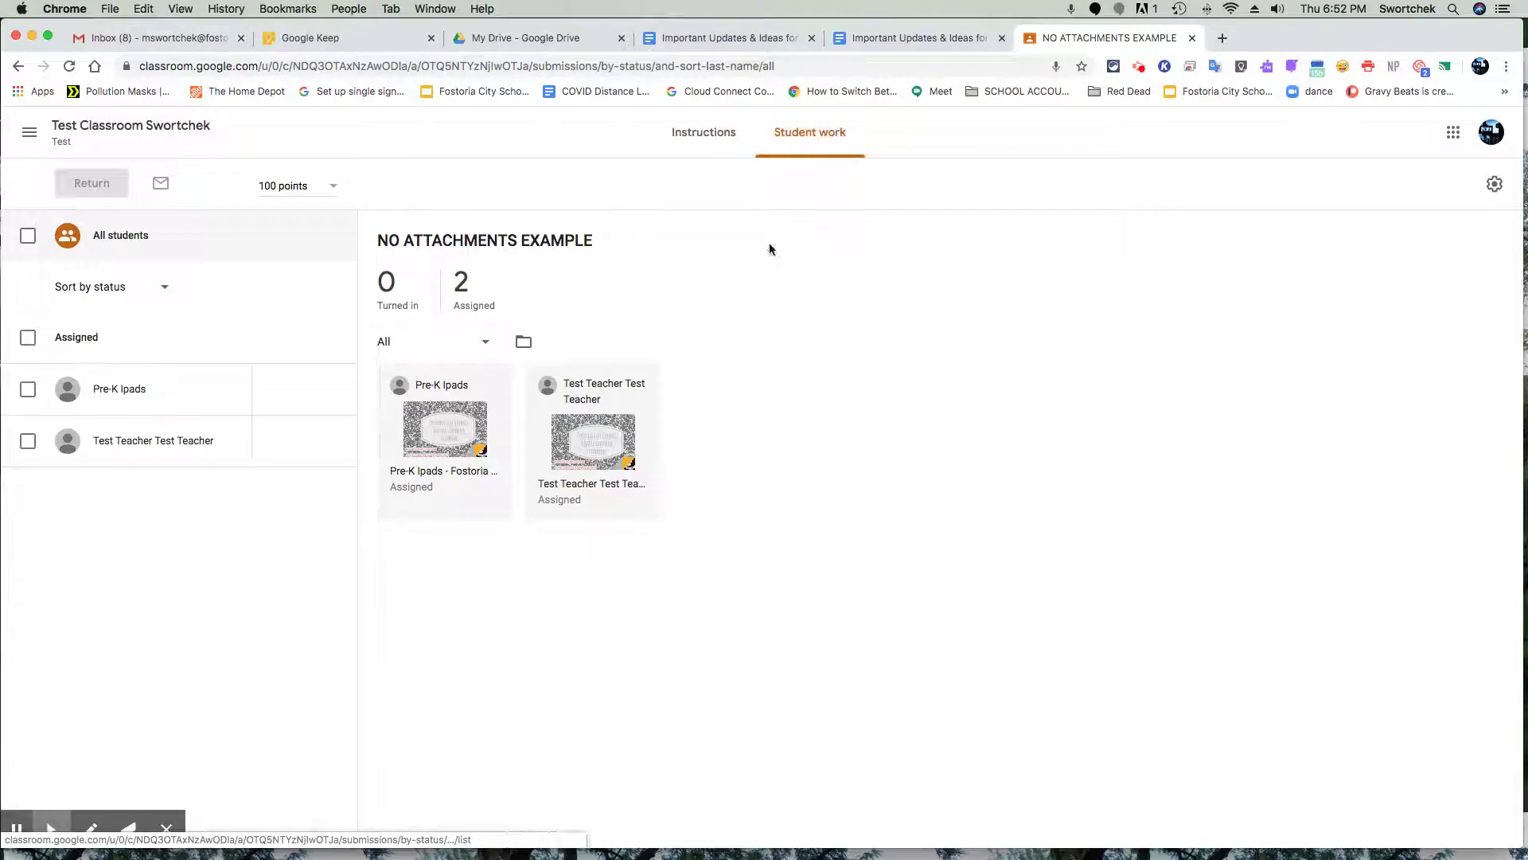
Circle both student work cards in red with the pen and narrow the Chrome window
{"action": "left_click", "coordinate": [82, 834]}
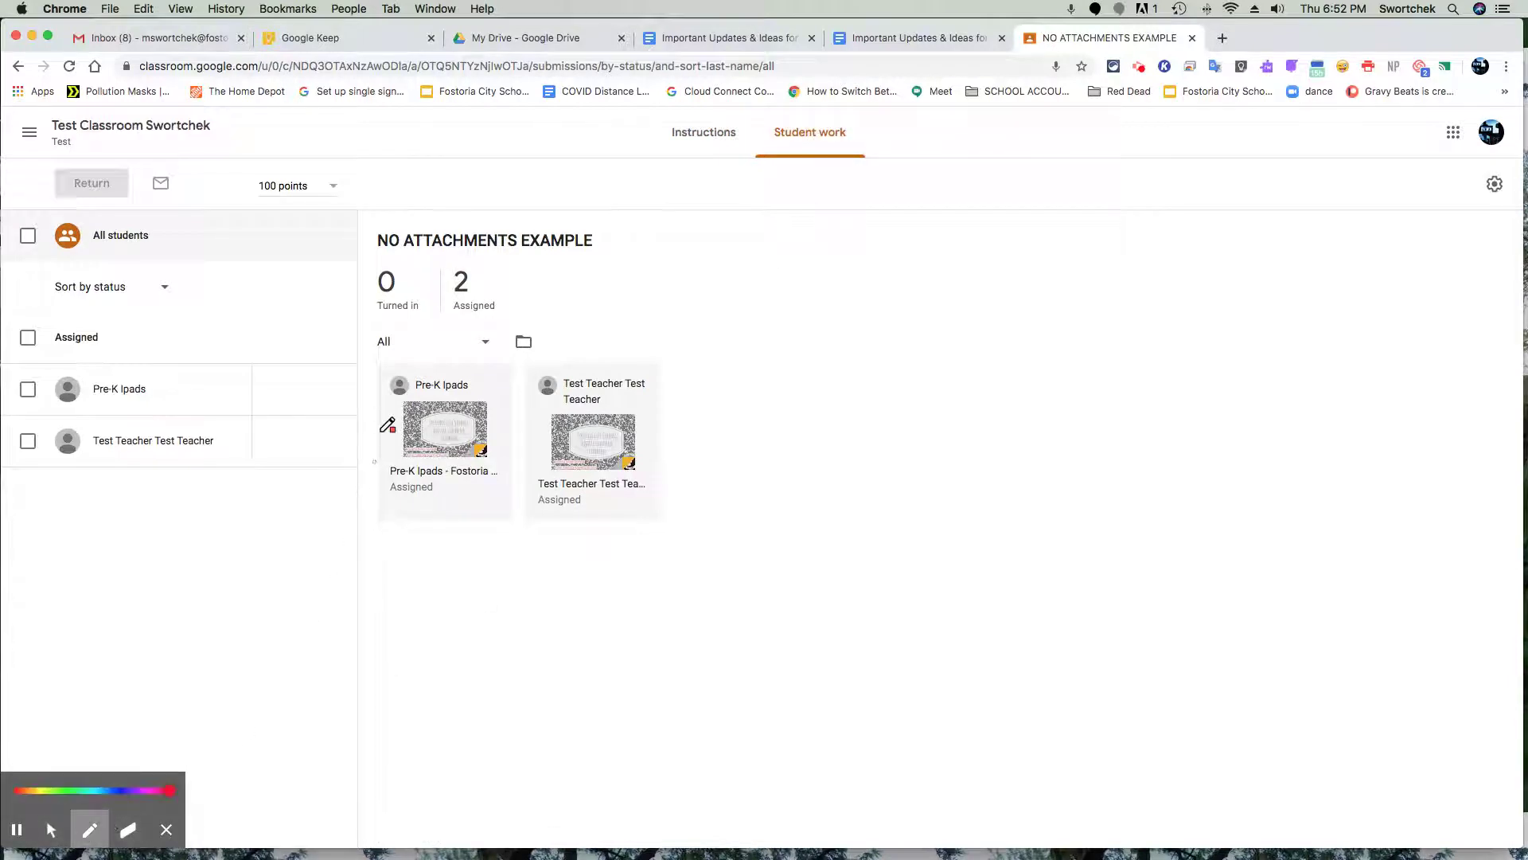
{"action": "mouse_move", "coordinate": [398, 359]}
{"action": "left_mouse_down"}
{"action": "mouse_move", "coordinate": [563, 359]}
{"action": "mouse_move", "coordinate": [716, 443]}
{"action": "mouse_move", "coordinate": [597, 544]}
{"action": "mouse_move", "coordinate": [408, 544]}
{"action": "left_mouse_up"}
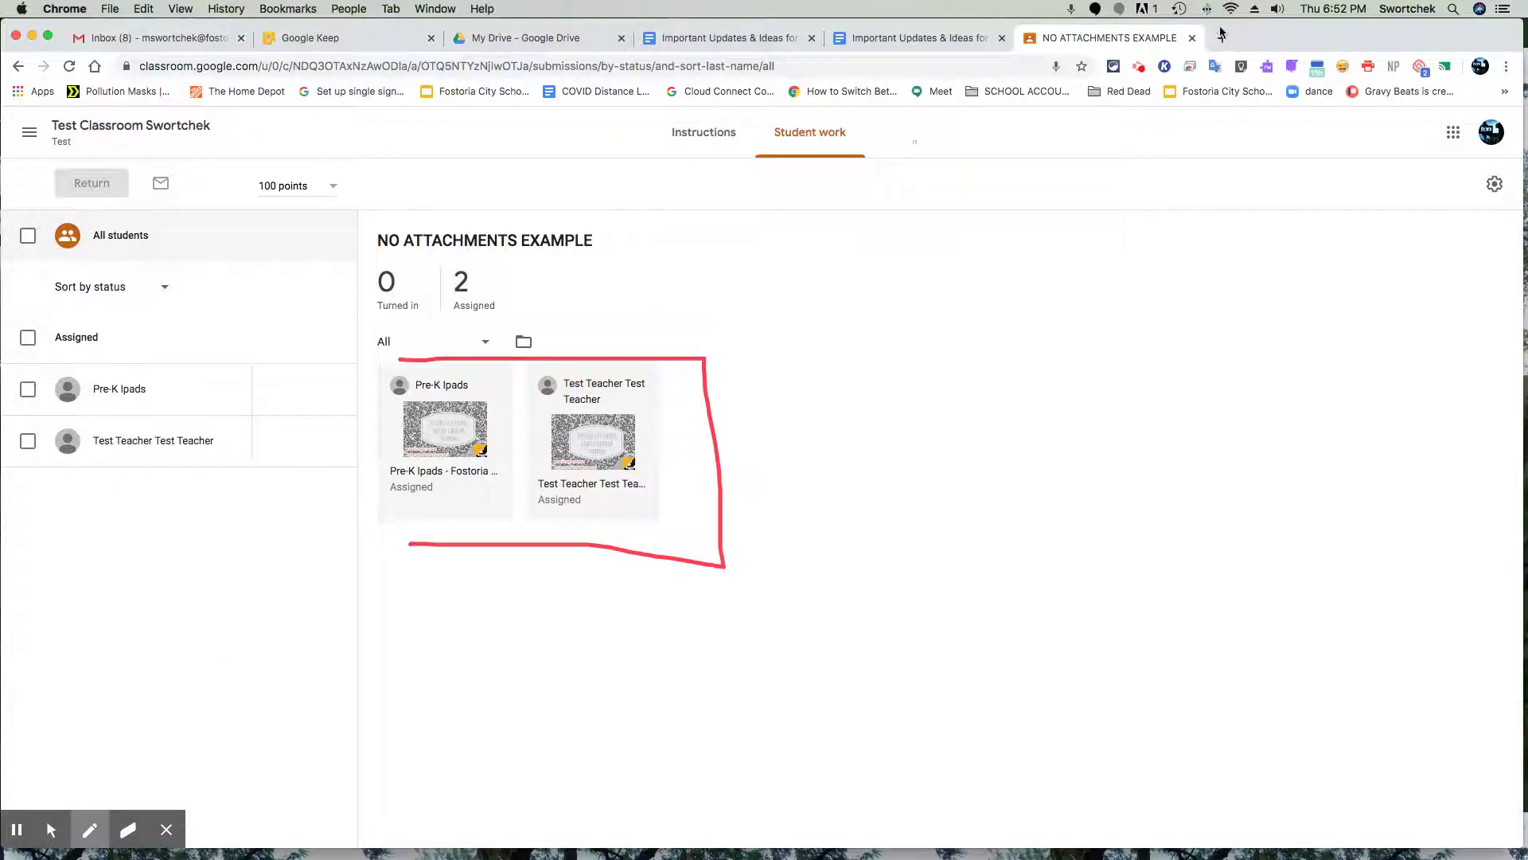
{"action": "left_click_drag", "start_coordinate": [1520, 24], "coordinate": [881, 48]}
Switch to the Pre-K (fg) Chrome profile, position its window, and remove the attached Slides file
{"action": "left_click", "coordinate": [851, 71]}
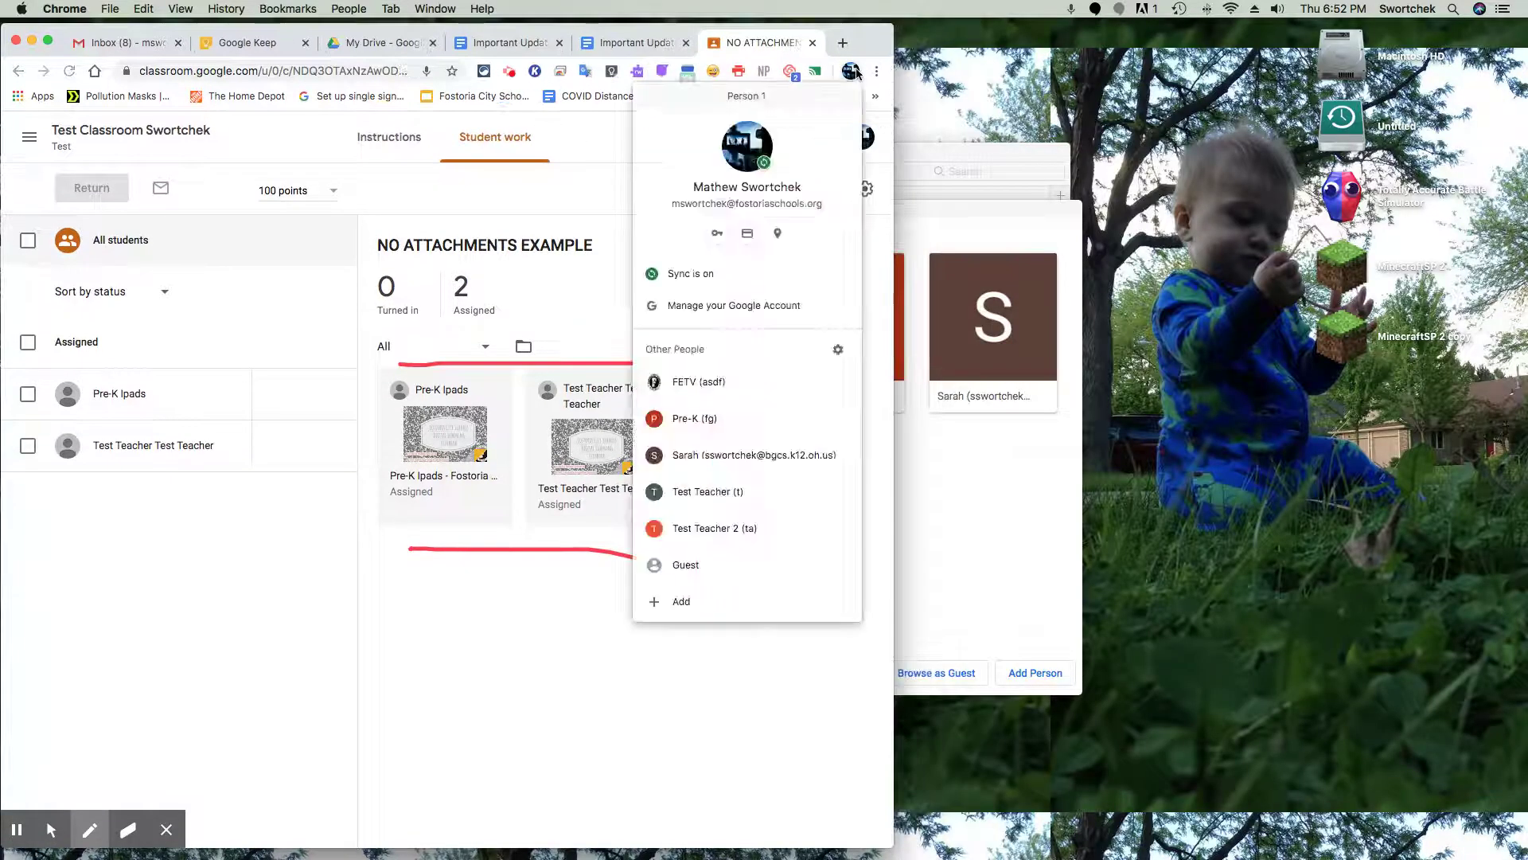
{"action": "left_click", "coordinate": [771, 413]}
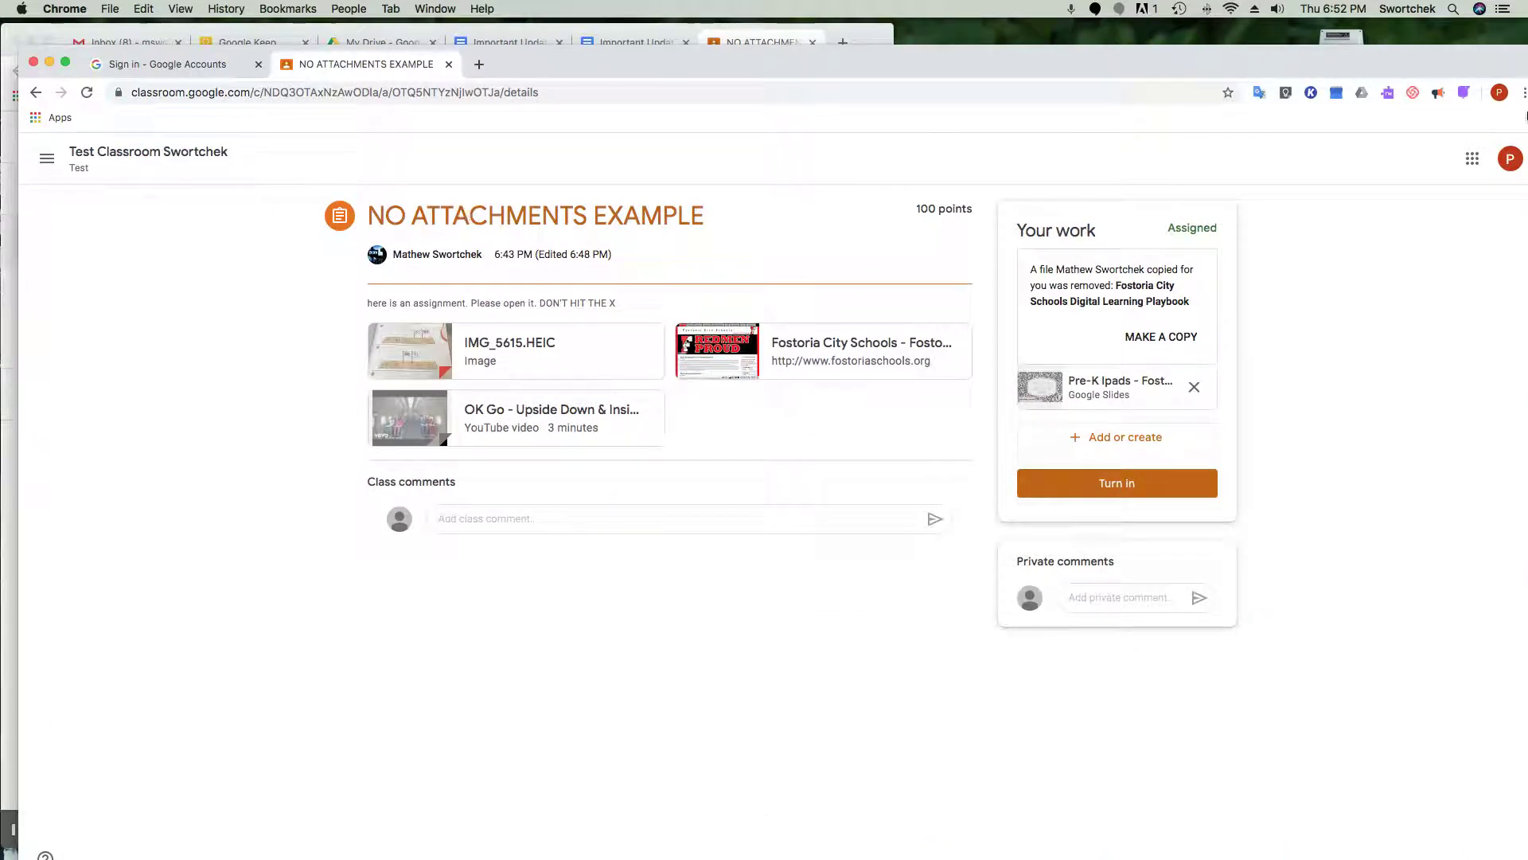
{"action": "left_click_drag", "start_coordinate": [1462, 62], "coordinate": [1444, 37]}
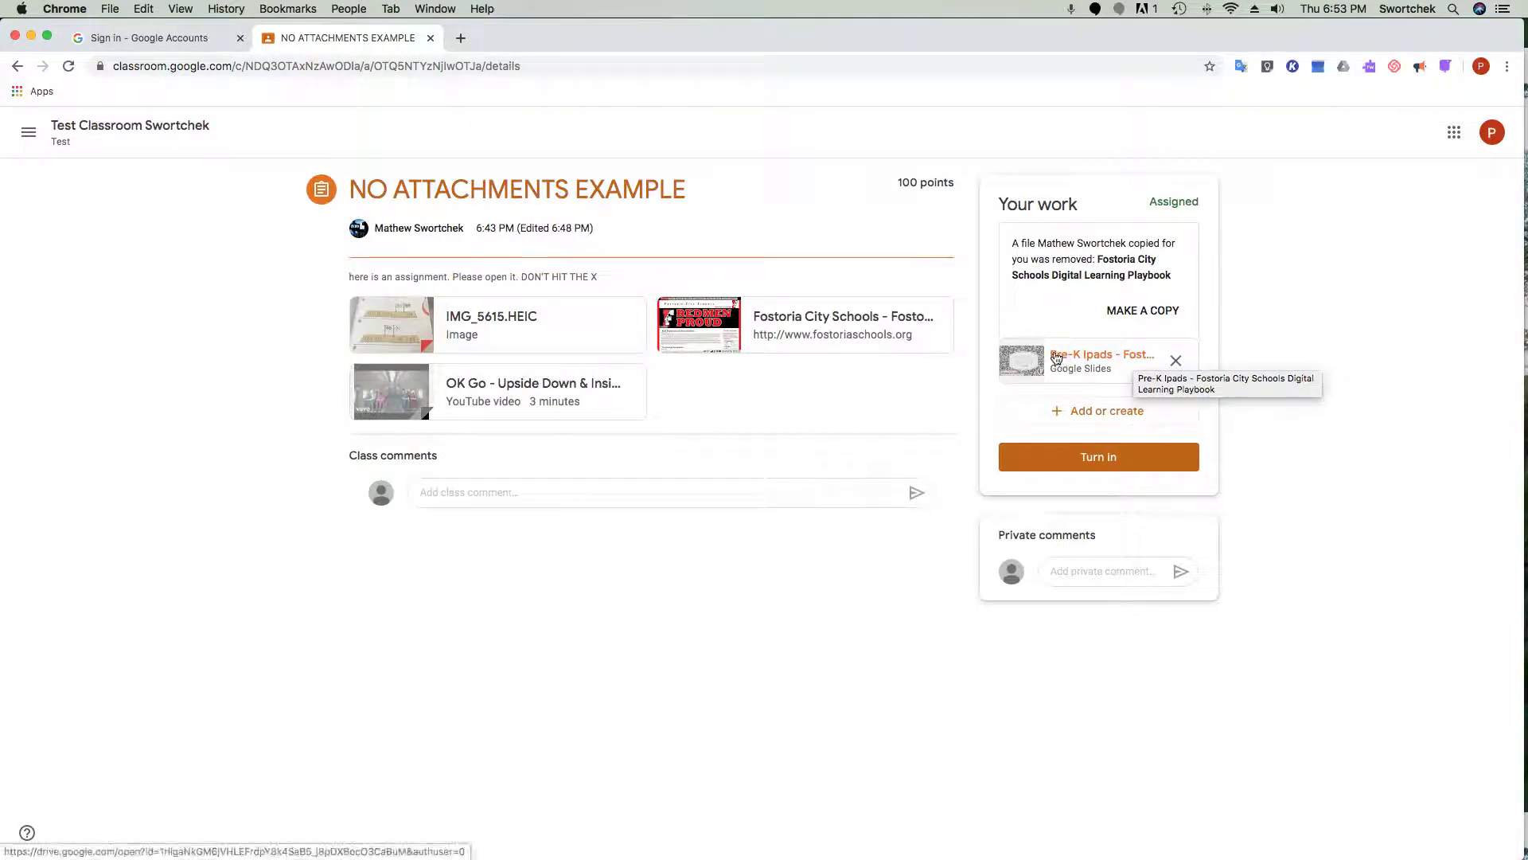
{"action": "left_click", "coordinate": [1175, 363]}
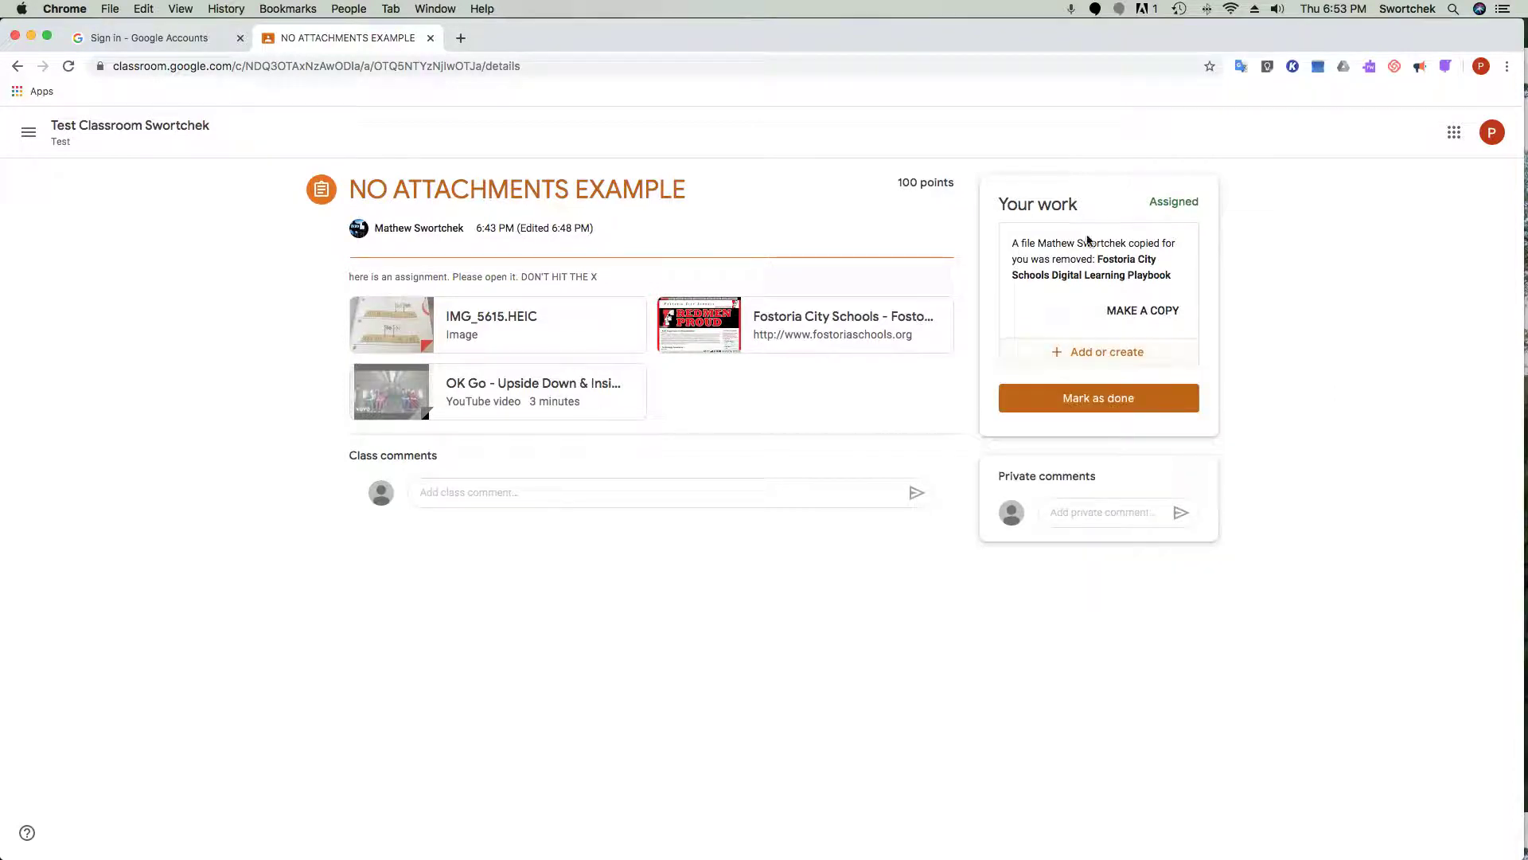
Highlight the file-removed notice and switch back to the teacher's Student work window
{"action": "left_click_drag", "start_coordinate": [1009, 248], "coordinate": [1168, 276]}
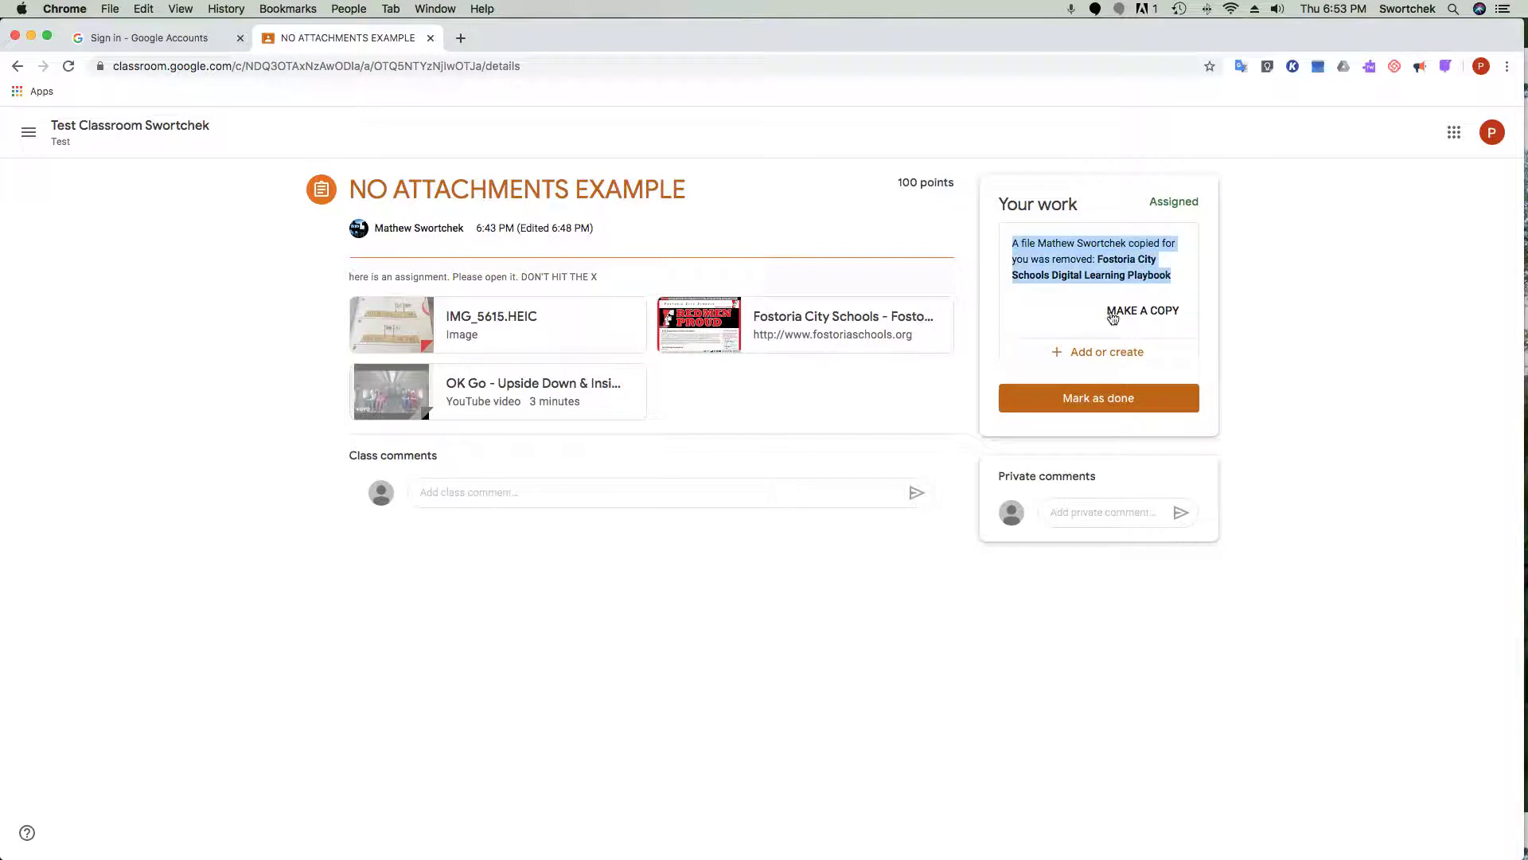
{"action": "left_click", "coordinate": [1480, 66]}
{"action": "left_click", "coordinate": [1403, 460]}
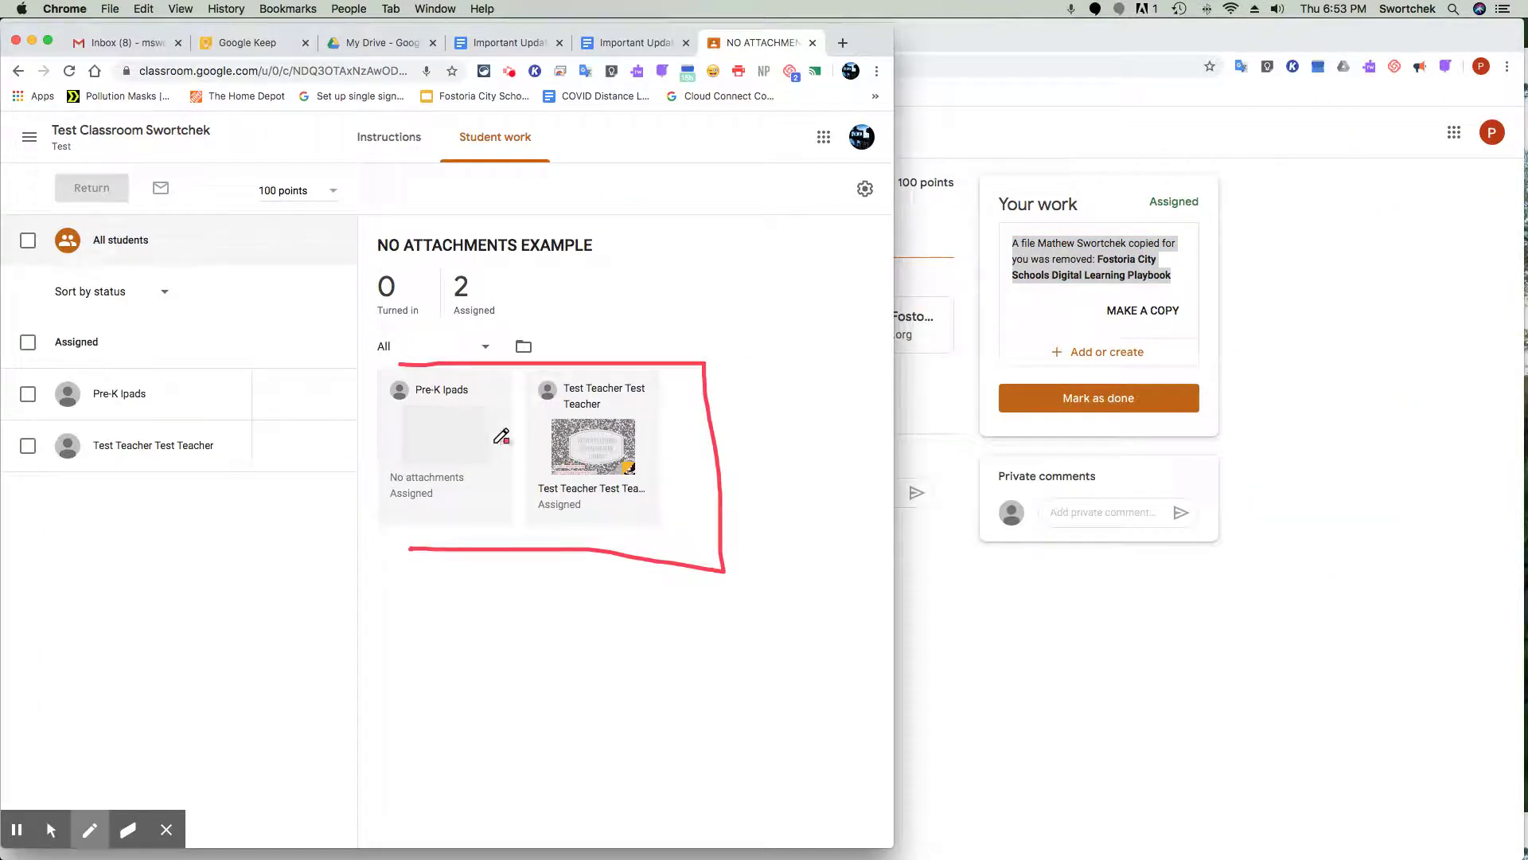
Circle the card's No attachments status, then return to the student window and open Add or create
{"action": "mouse_move", "coordinate": [389, 468]}
{"action": "left_mouse_down"}
{"action": "mouse_move", "coordinate": [402, 510]}
{"action": "mouse_move", "coordinate": [498, 500]}
{"action": "mouse_move", "coordinate": [485, 458]}
{"action": "mouse_move", "coordinate": [409, 462]}
{"action": "left_mouse_up"}
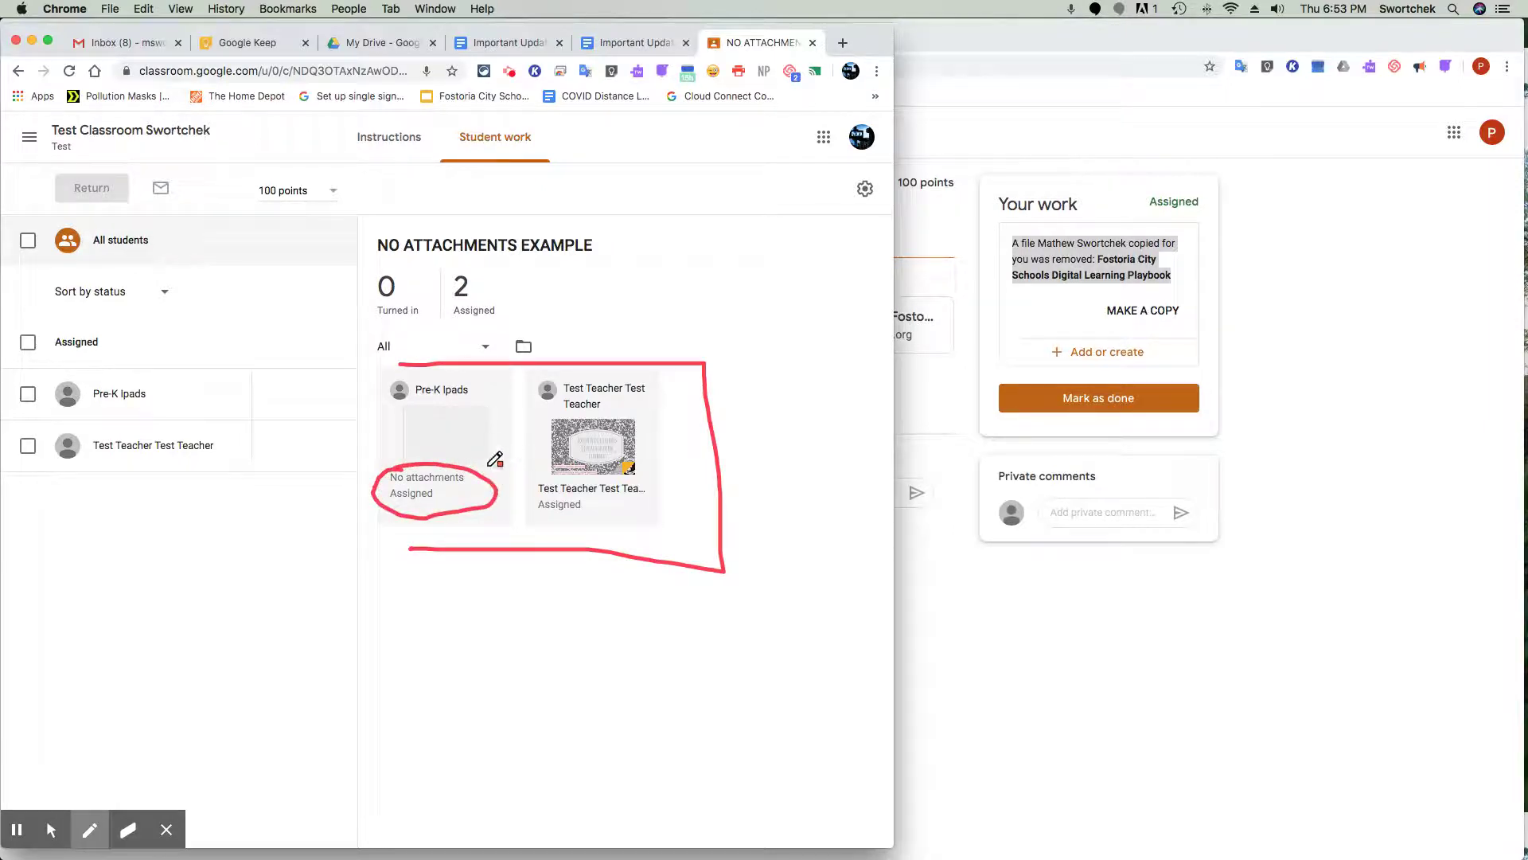
{"action": "left_click_drag", "start_coordinate": [393, 487], "coordinate": [470, 486]}
{"action": "left_click", "coordinate": [955, 45]}
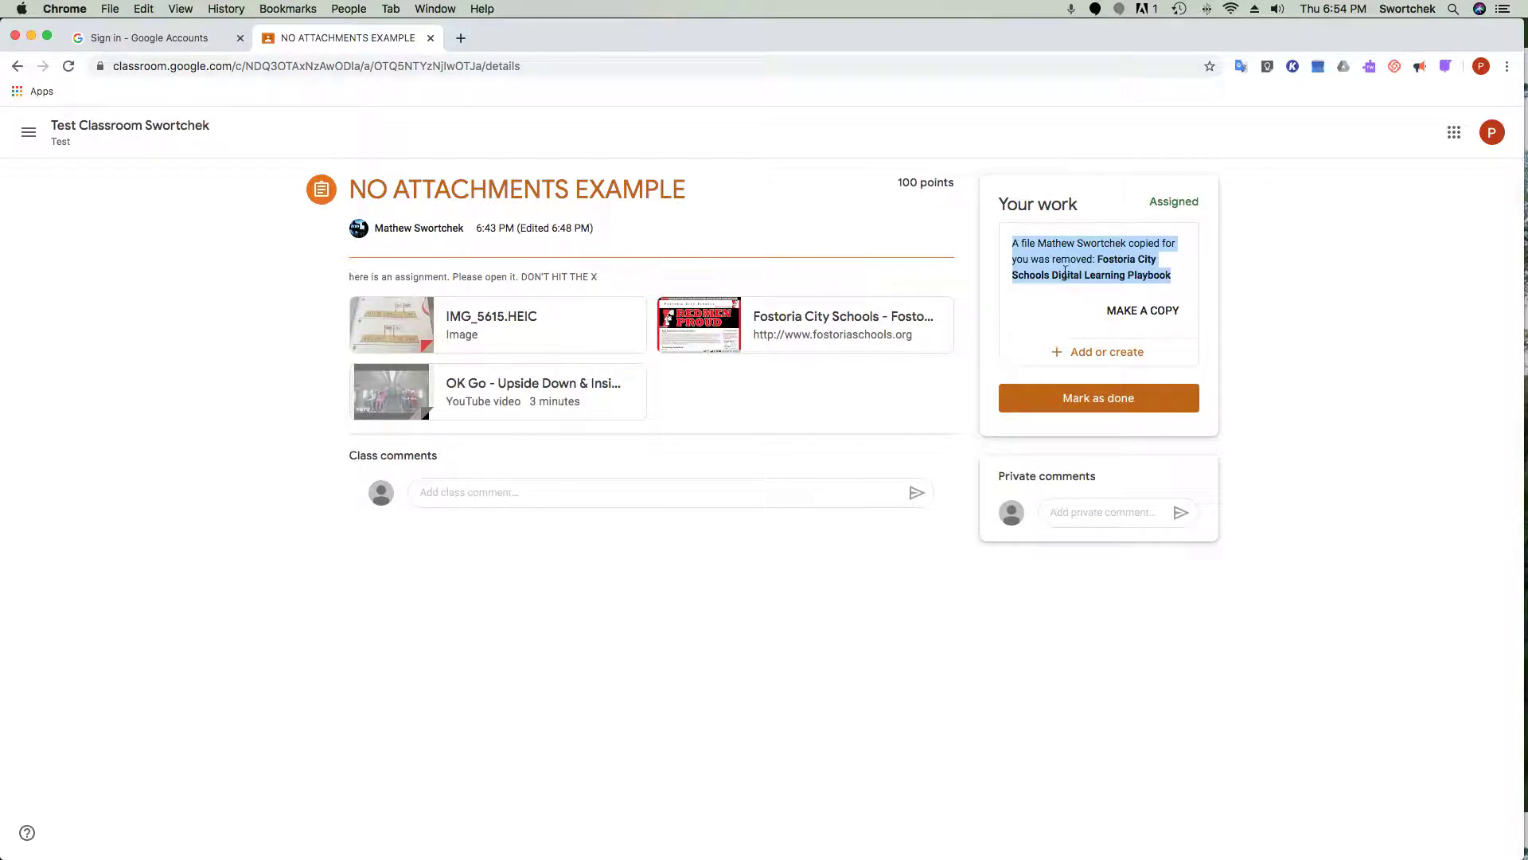
{"action": "left_click", "coordinate": [1118, 355]}
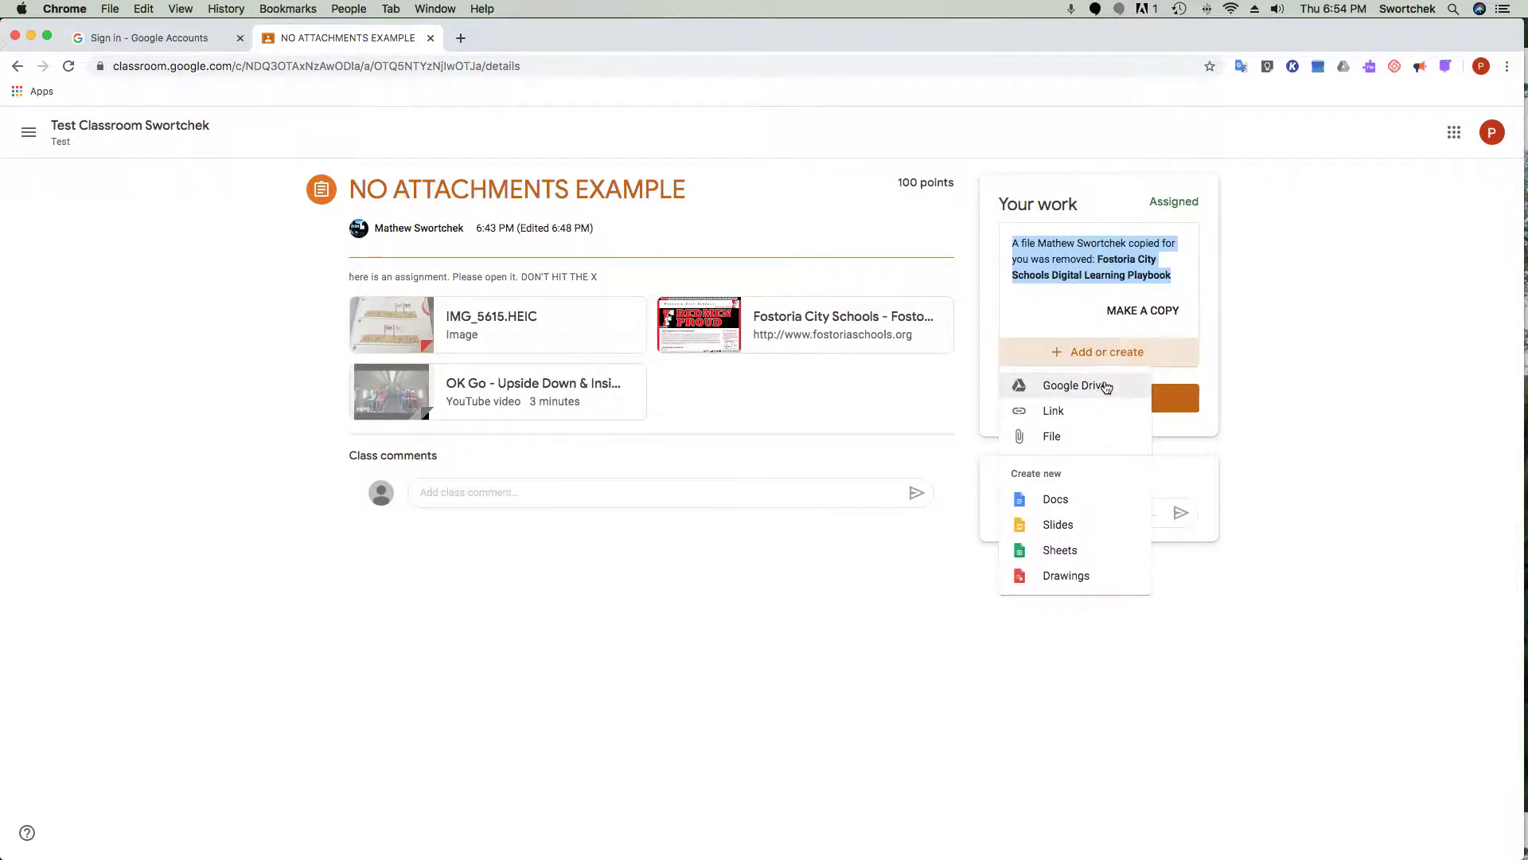
Attach the Pre-K Ipads Slides file from Google Drive's My Drive > Classroom > Test Classroom Test
{"action": "left_click", "coordinate": [1107, 386]}
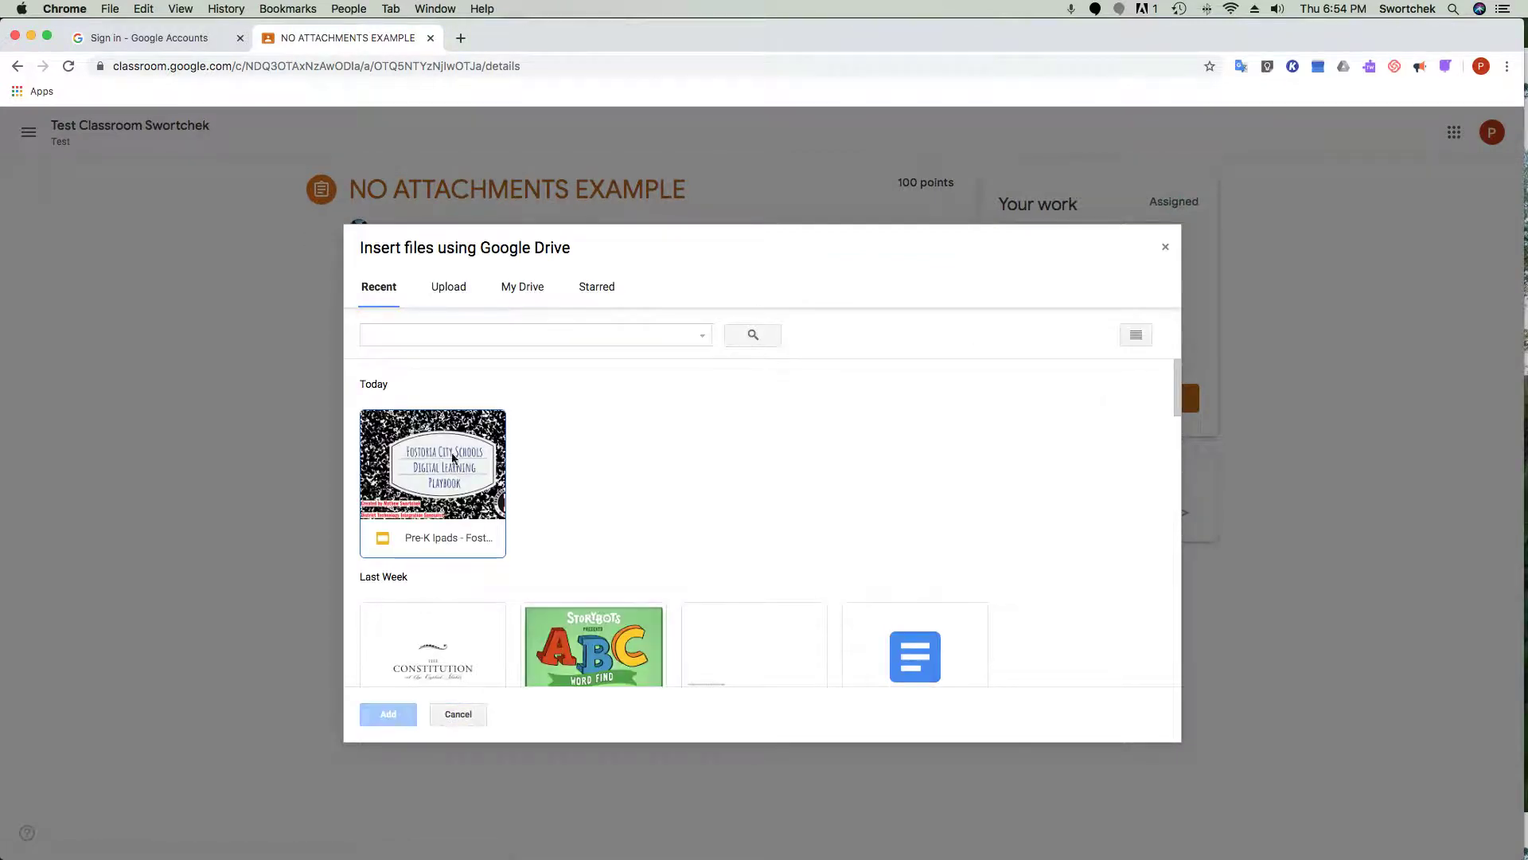
{"action": "left_click", "coordinate": [525, 298]}
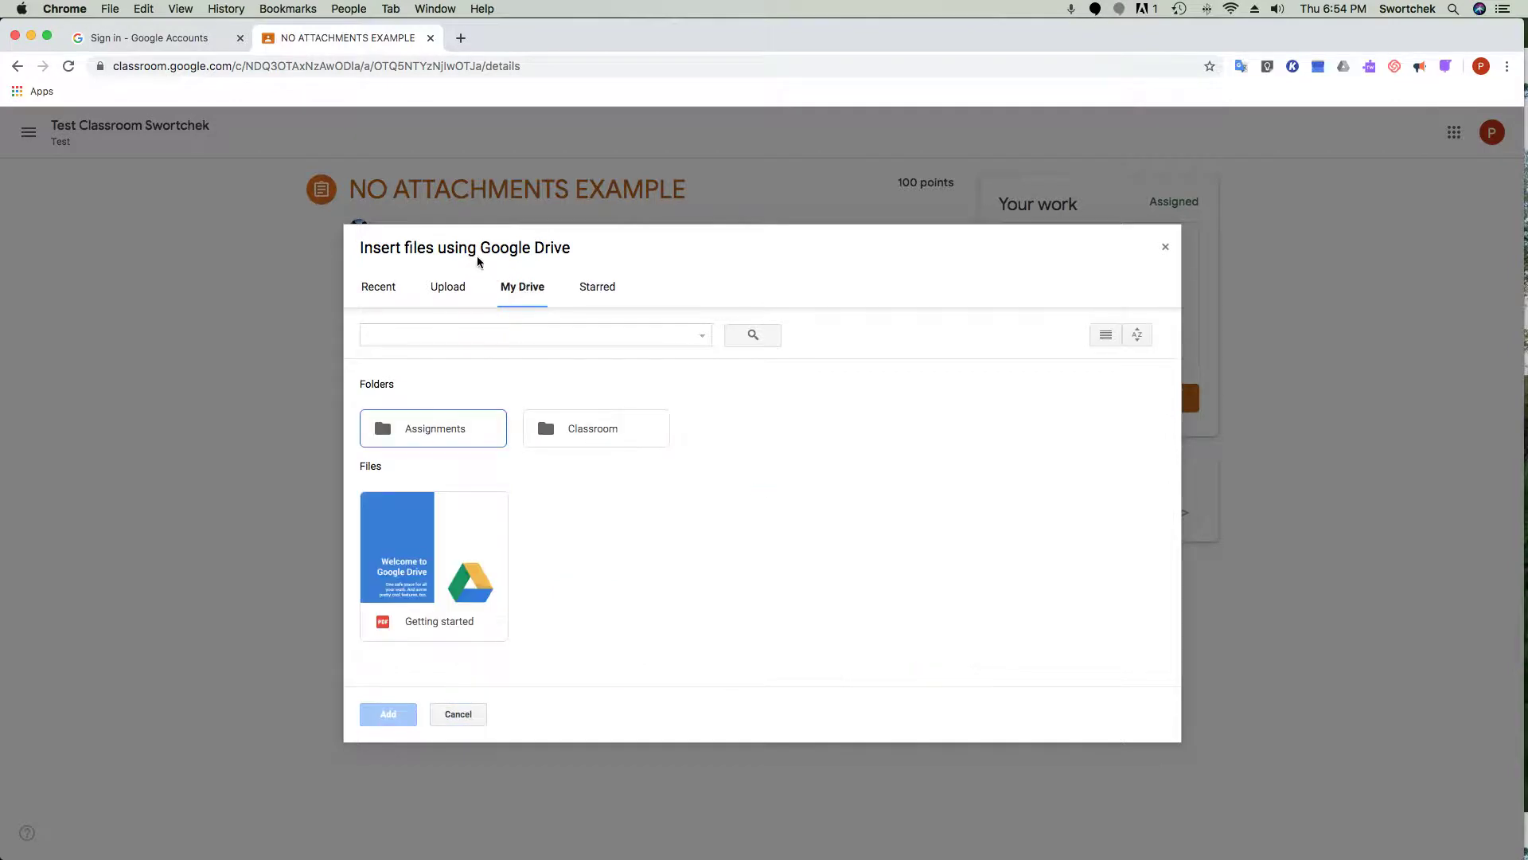
{"action": "double_click", "coordinate": [585, 432]}
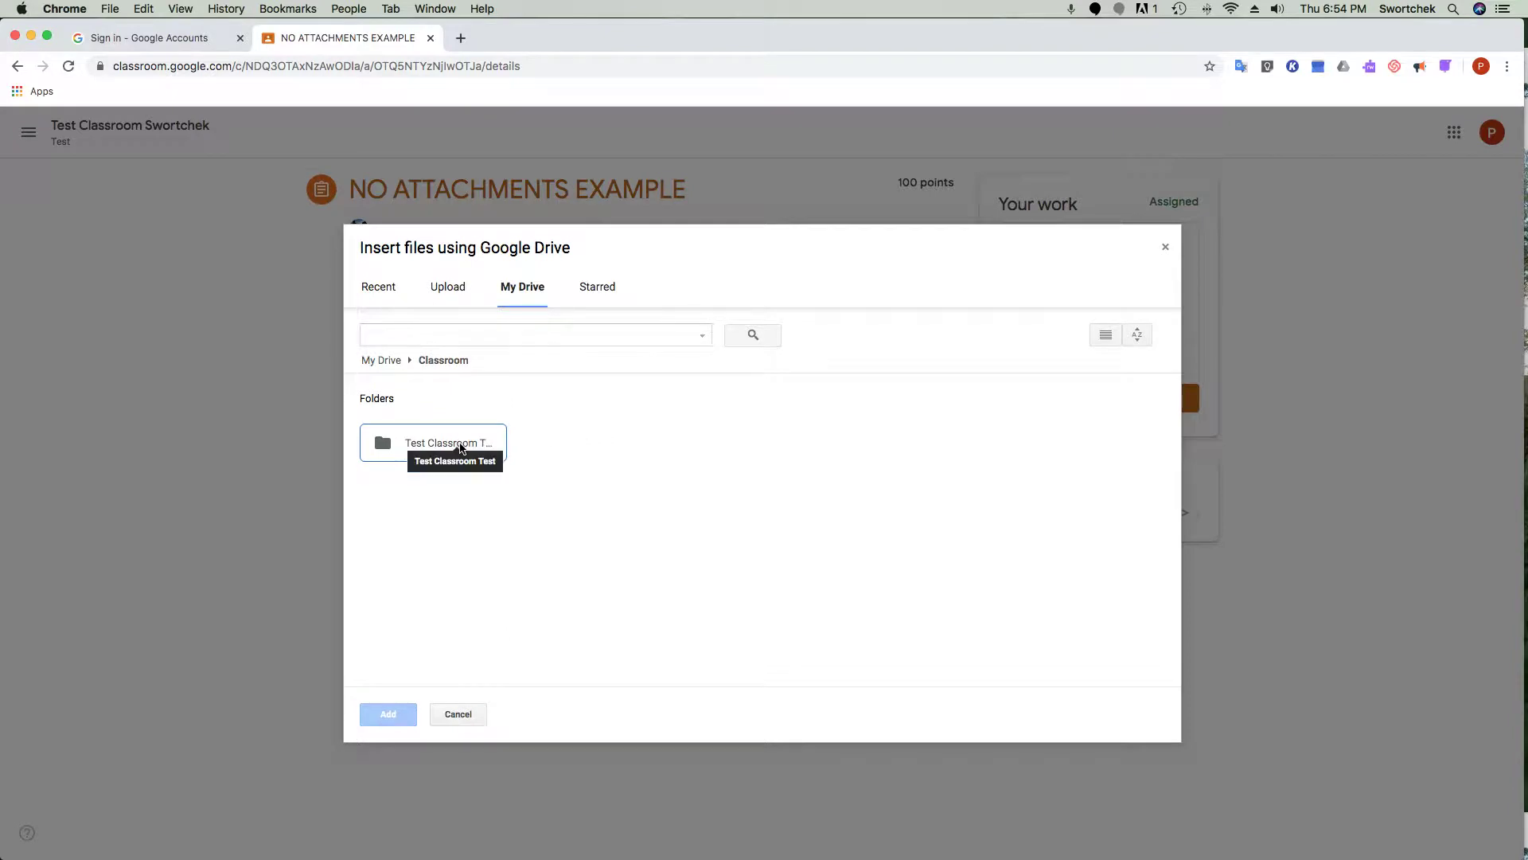
{"action": "double_click", "coordinate": [460, 447]}
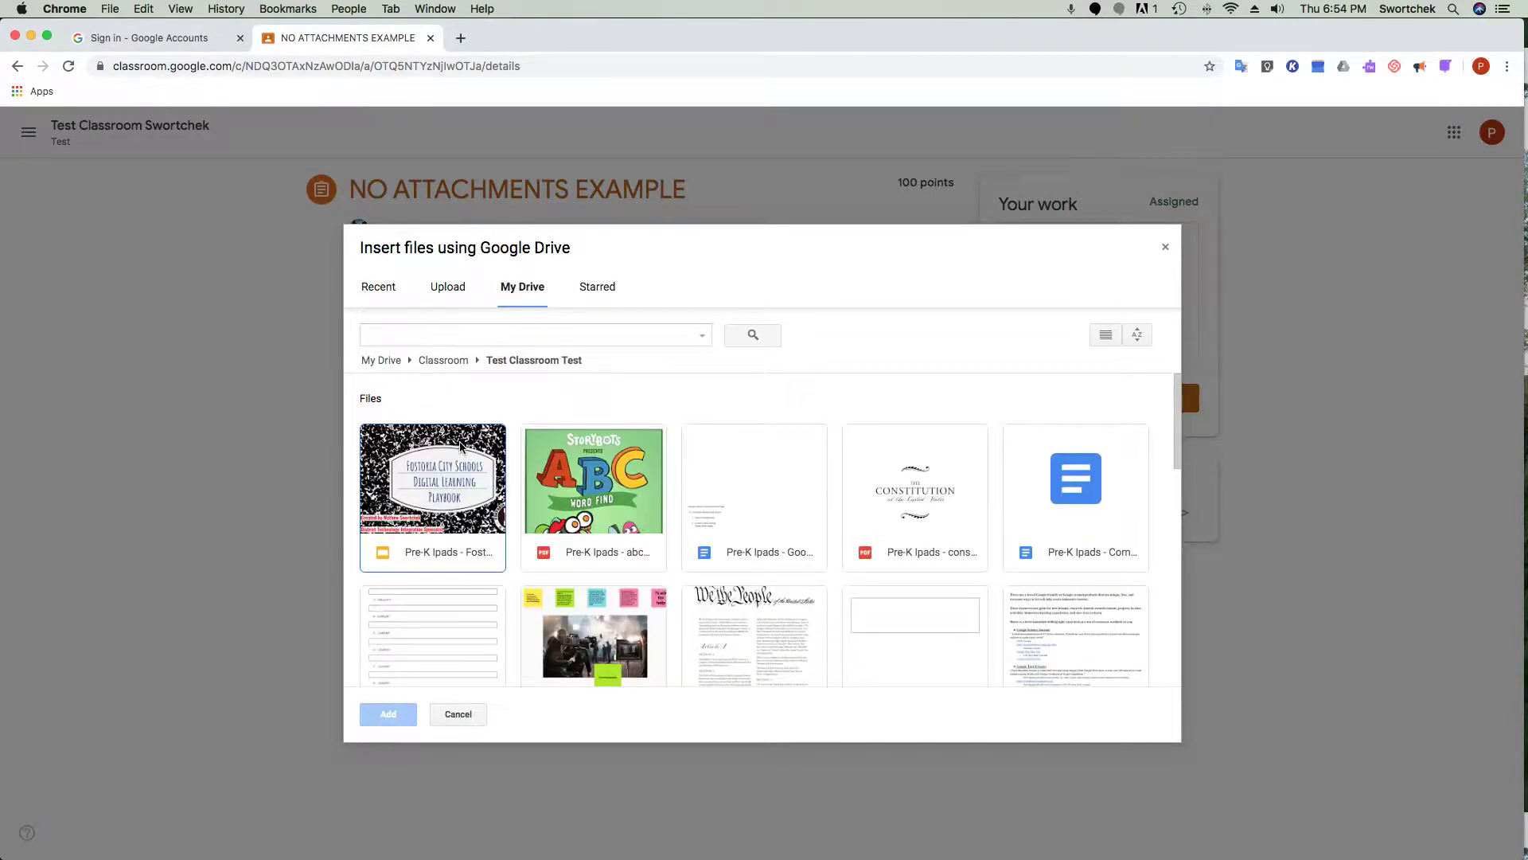
{"action": "left_click", "coordinate": [444, 482]}
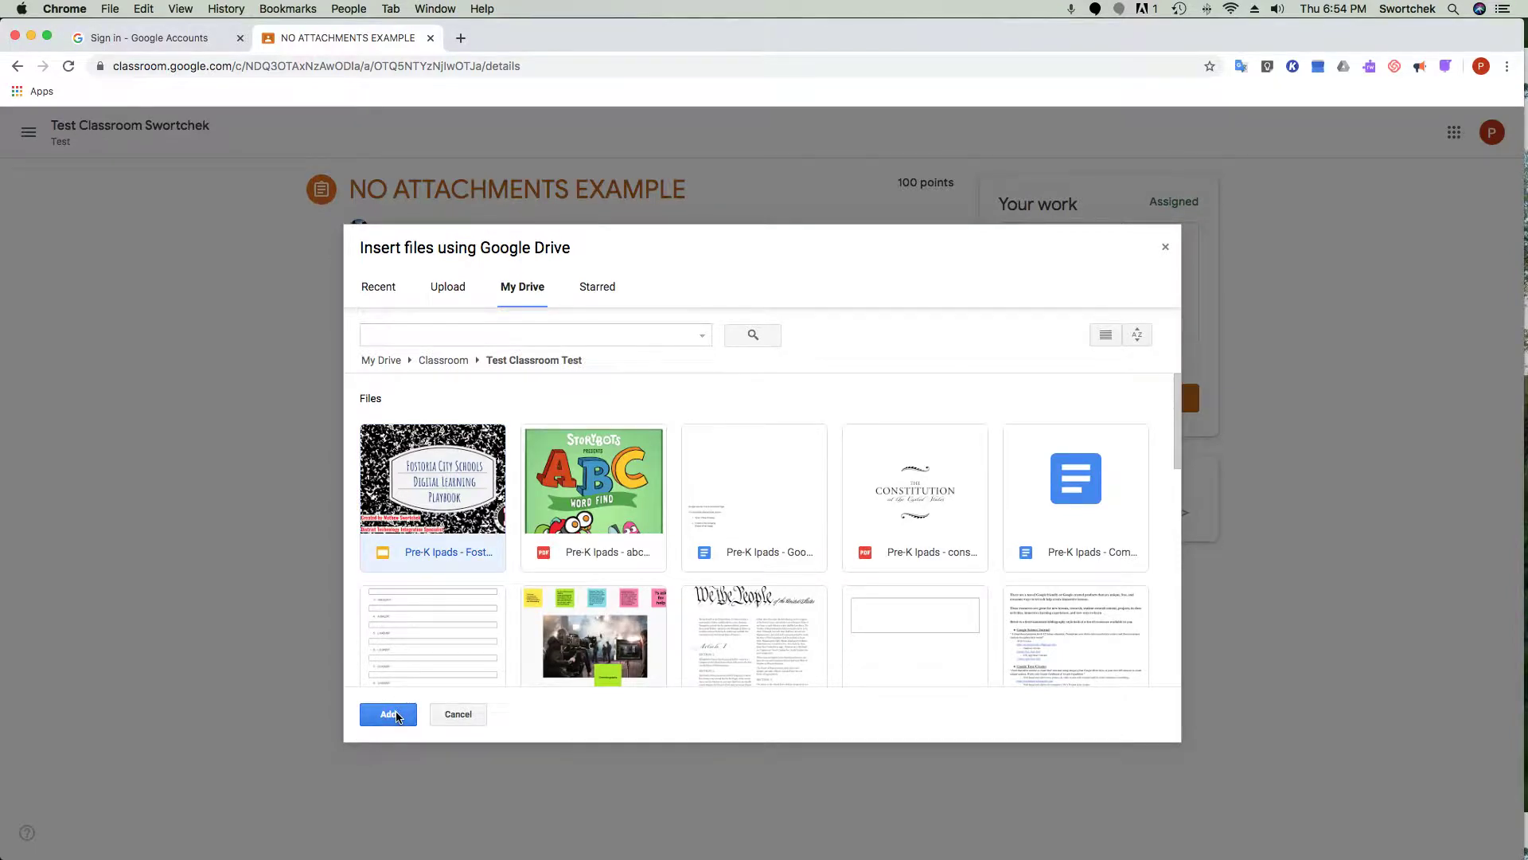
{"action": "left_click", "coordinate": [389, 714]}
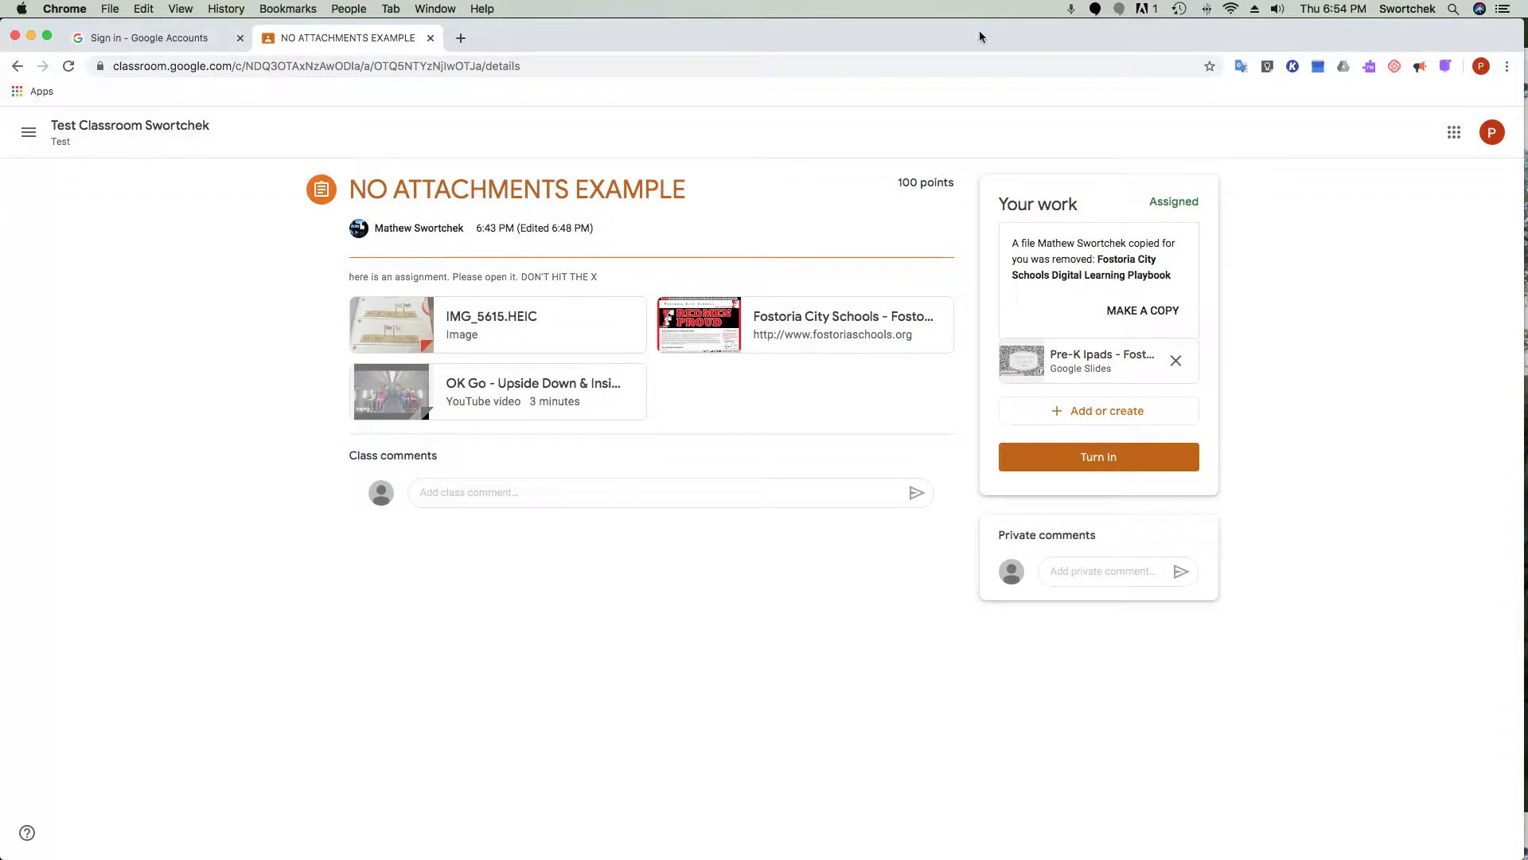
Switch to the teacher's Chrome profile and reload the Student work page
{"action": "left_click", "coordinate": [1480, 66]}
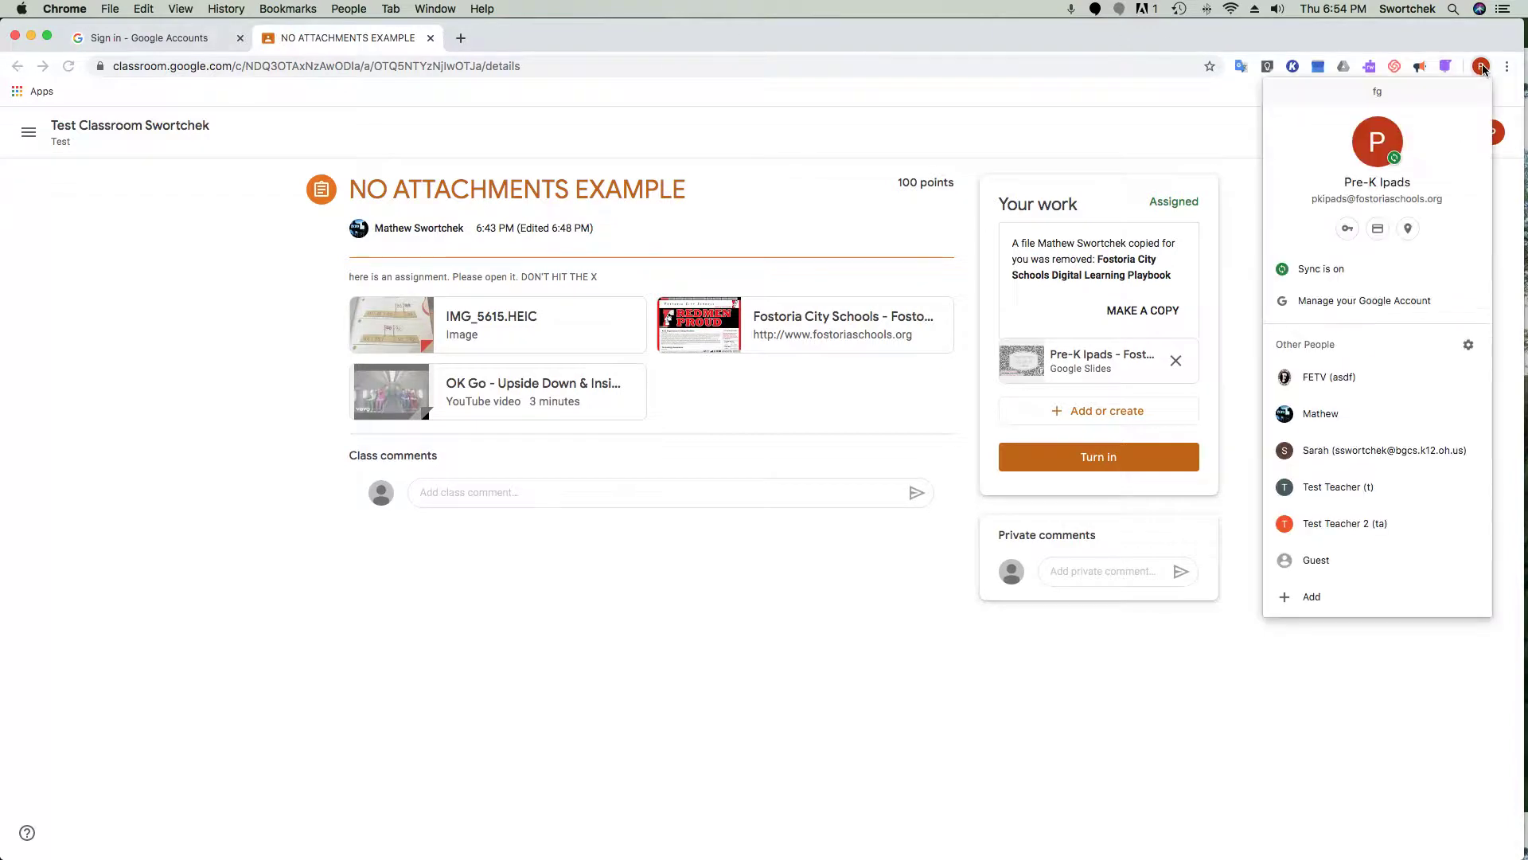
{"action": "left_click", "coordinate": [1335, 413]}
{"action": "left_click", "coordinate": [403, 77]}
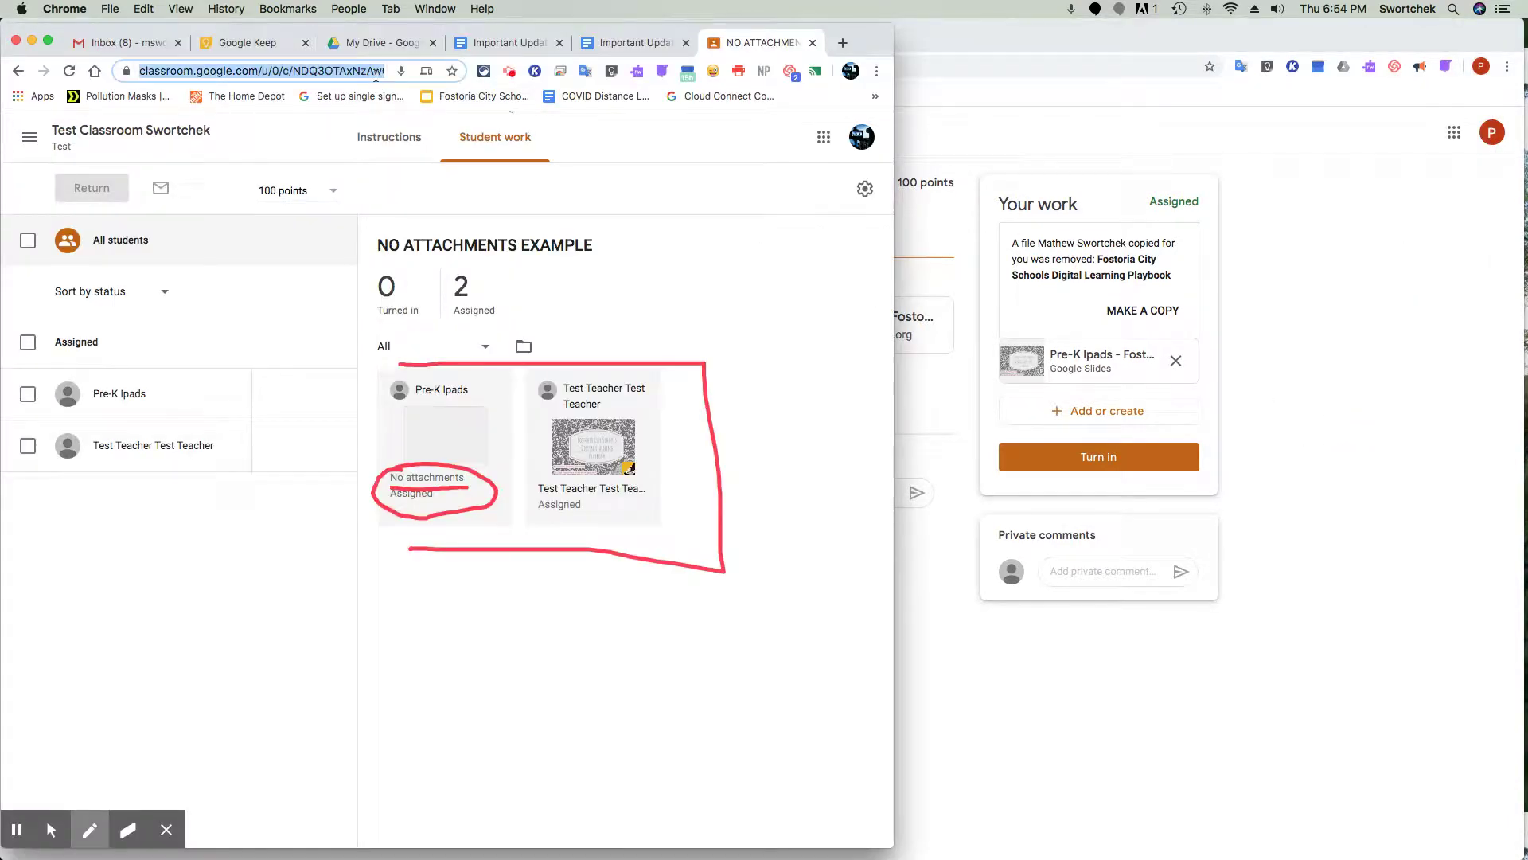
{"action": "key", "text": "Return"}
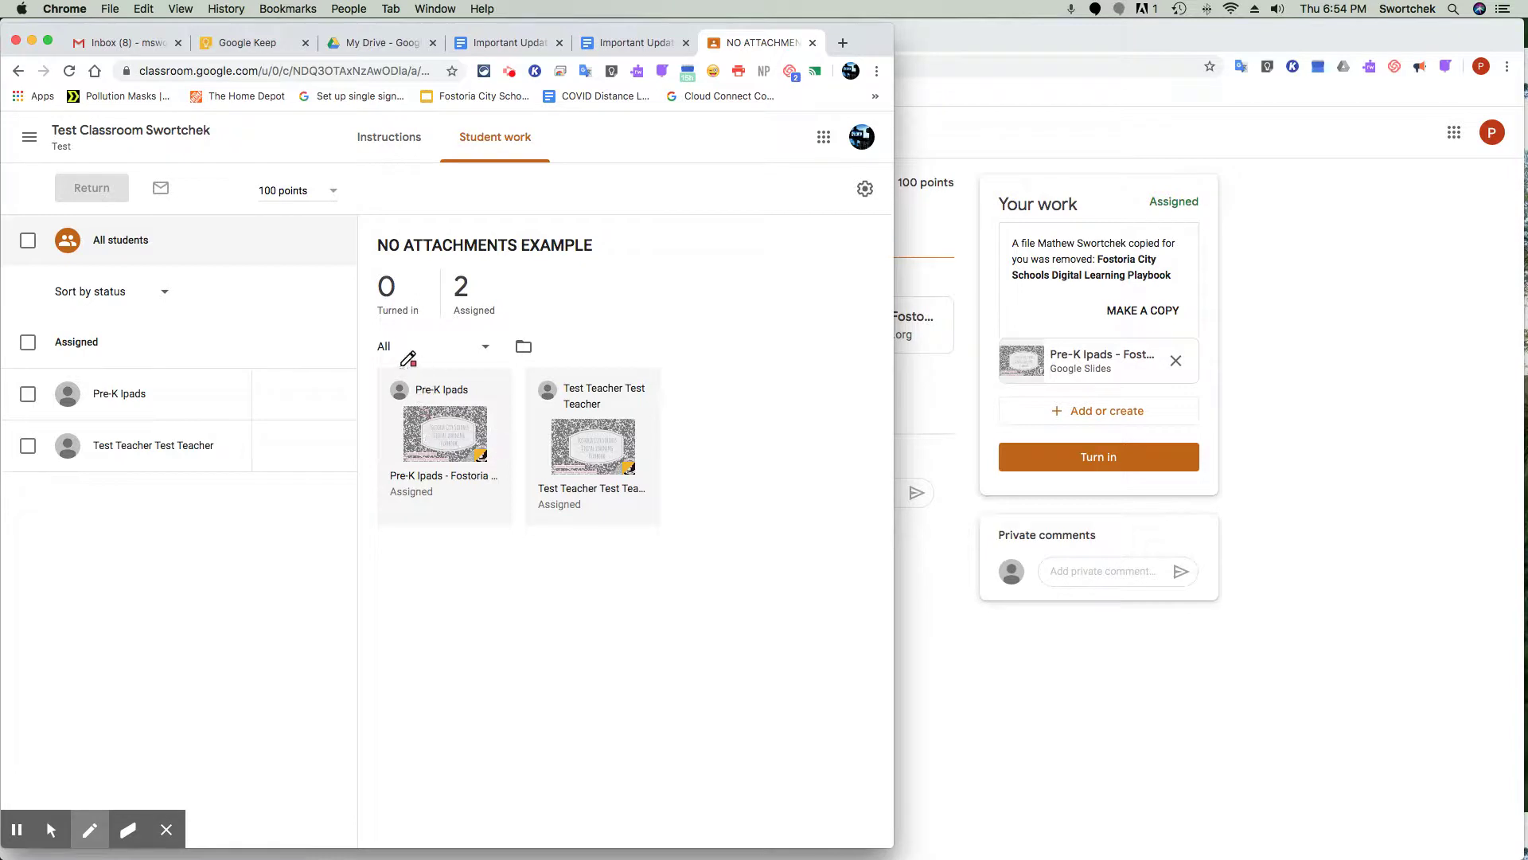
Outline both student cards now showing files and open the Pre-K Ipads Slides attachment
{"action": "mouse_move", "coordinate": [402, 368]}
{"action": "left_mouse_down"}
{"action": "mouse_move", "coordinate": [679, 369]}
{"action": "mouse_move", "coordinate": [693, 522]}
{"action": "mouse_move", "coordinate": [415, 532]}
{"action": "left_mouse_up"}
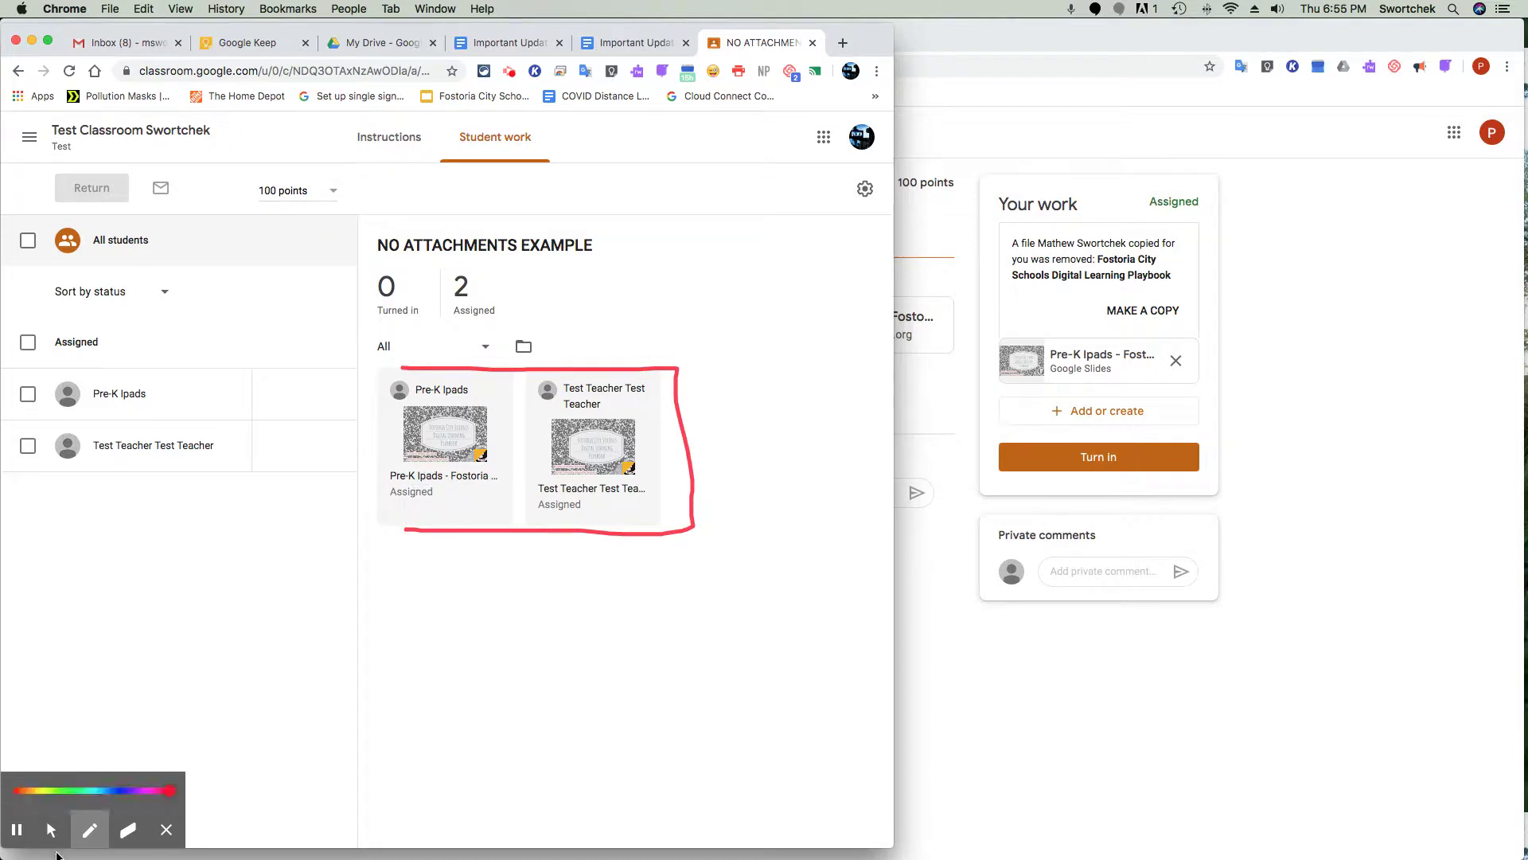
{"action": "left_click", "coordinate": [50, 829]}
{"action": "left_click", "coordinate": [1331, 381]}
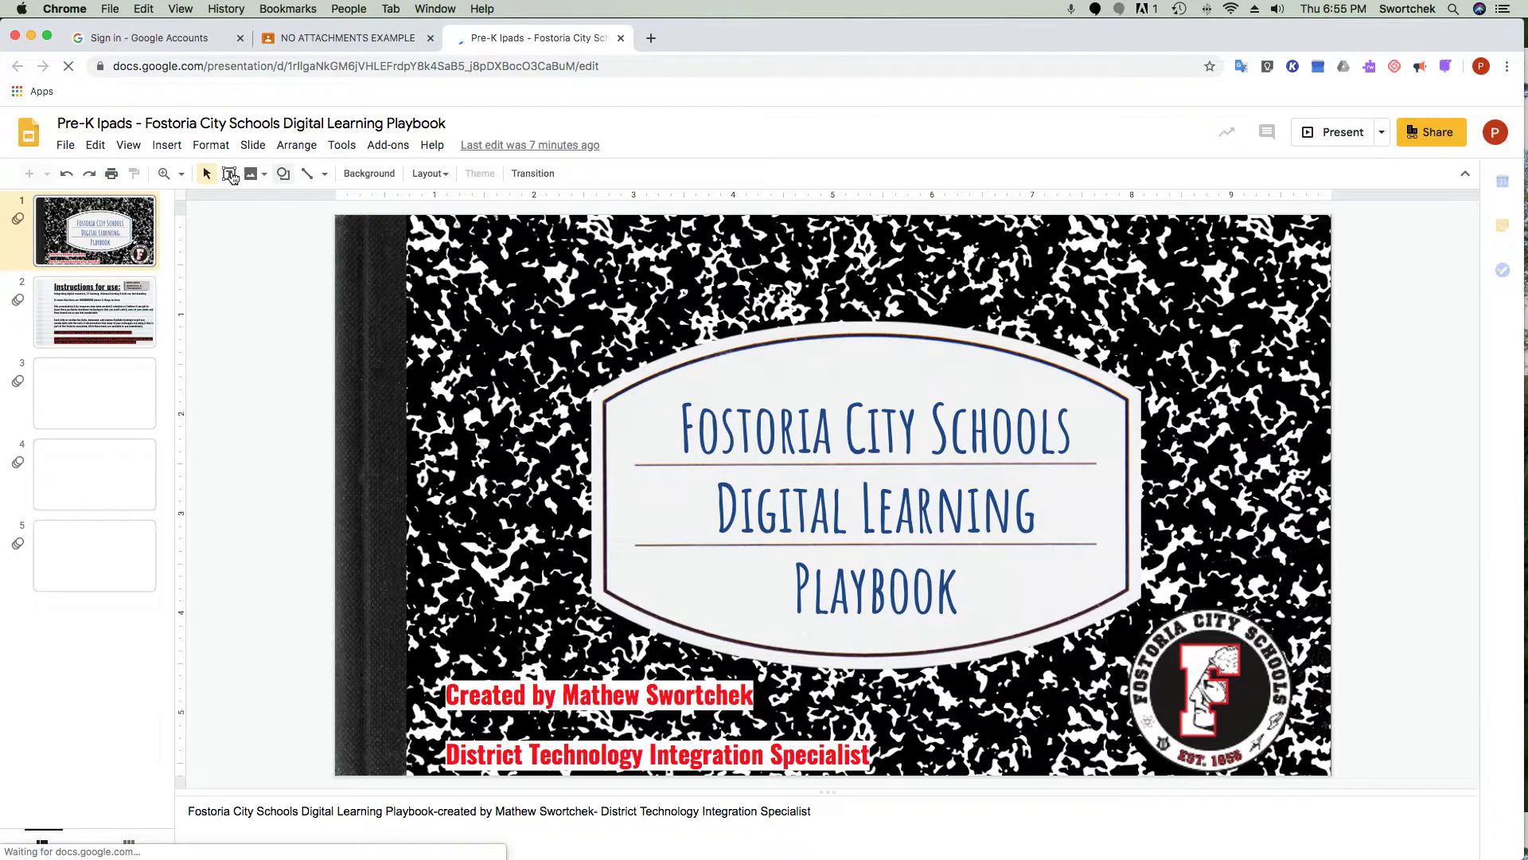
Draw a large oval over the title slide, then close the presentation
{"action": "left_click", "coordinate": [283, 174]}
{"action": "mouse_move", "coordinate": [311, 204]}
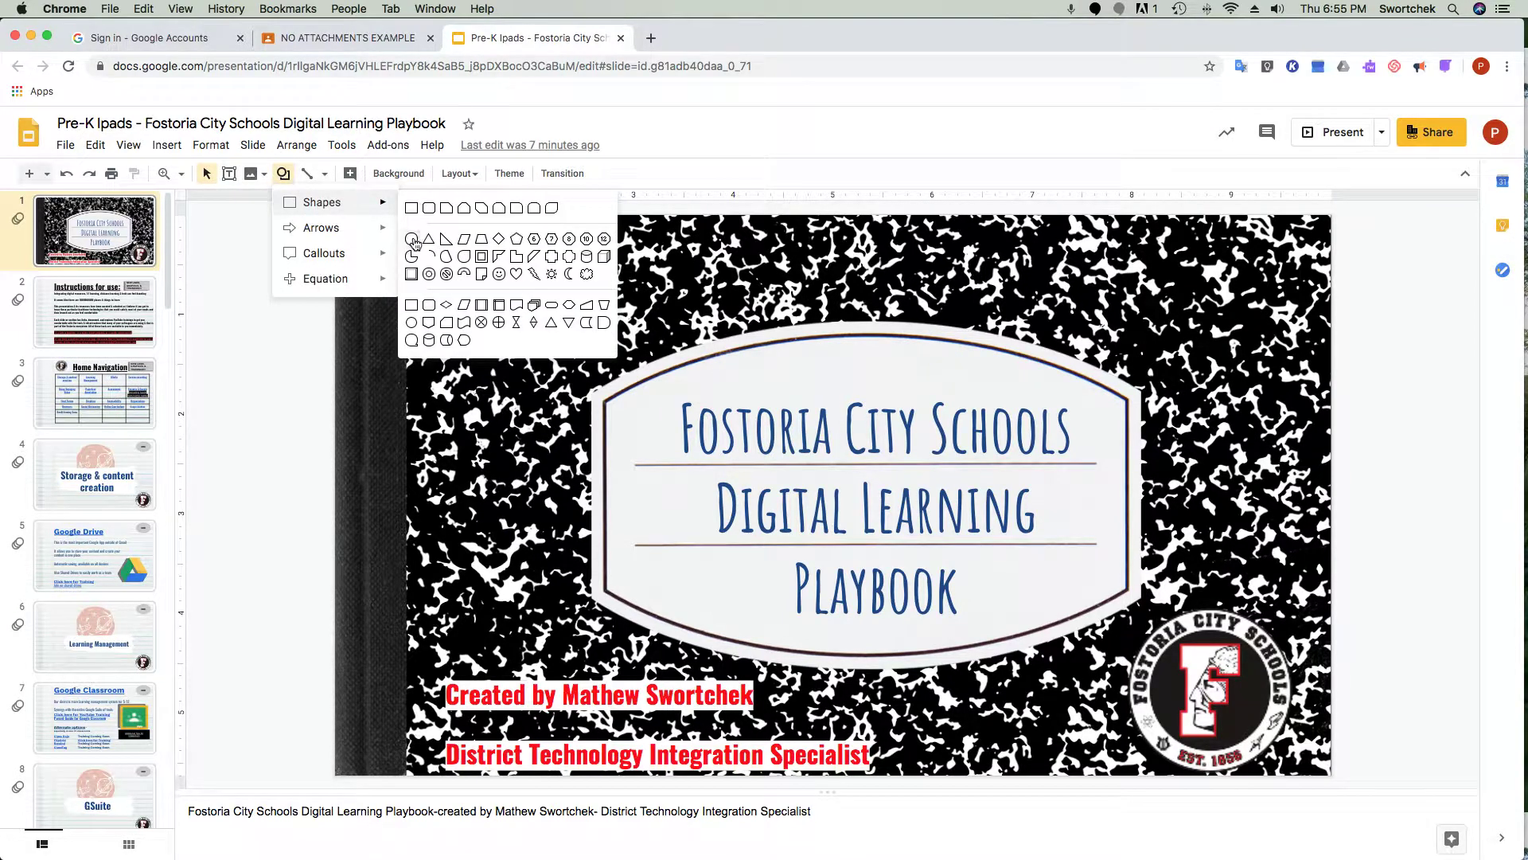
{"action": "left_click", "coordinate": [413, 241]}
{"action": "mouse_move", "coordinate": [473, 254]}
{"action": "left_mouse_down"}
{"action": "mouse_move", "coordinate": [915, 542]}
{"action": "mouse_move", "coordinate": [1284, 702]}
{"action": "left_mouse_up"}
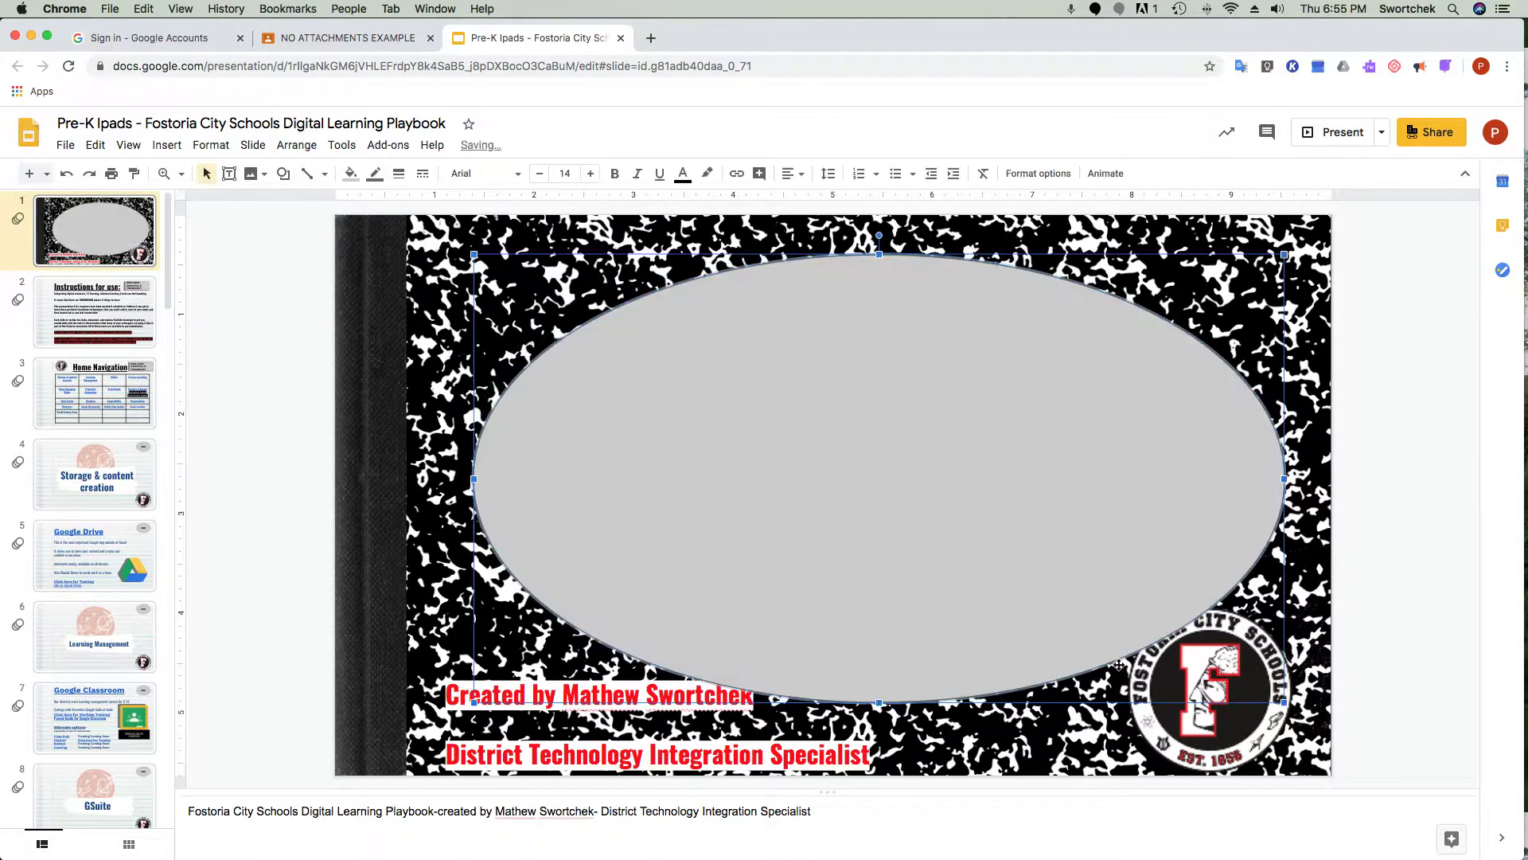
{"action": "left_click", "coordinate": [620, 38]}
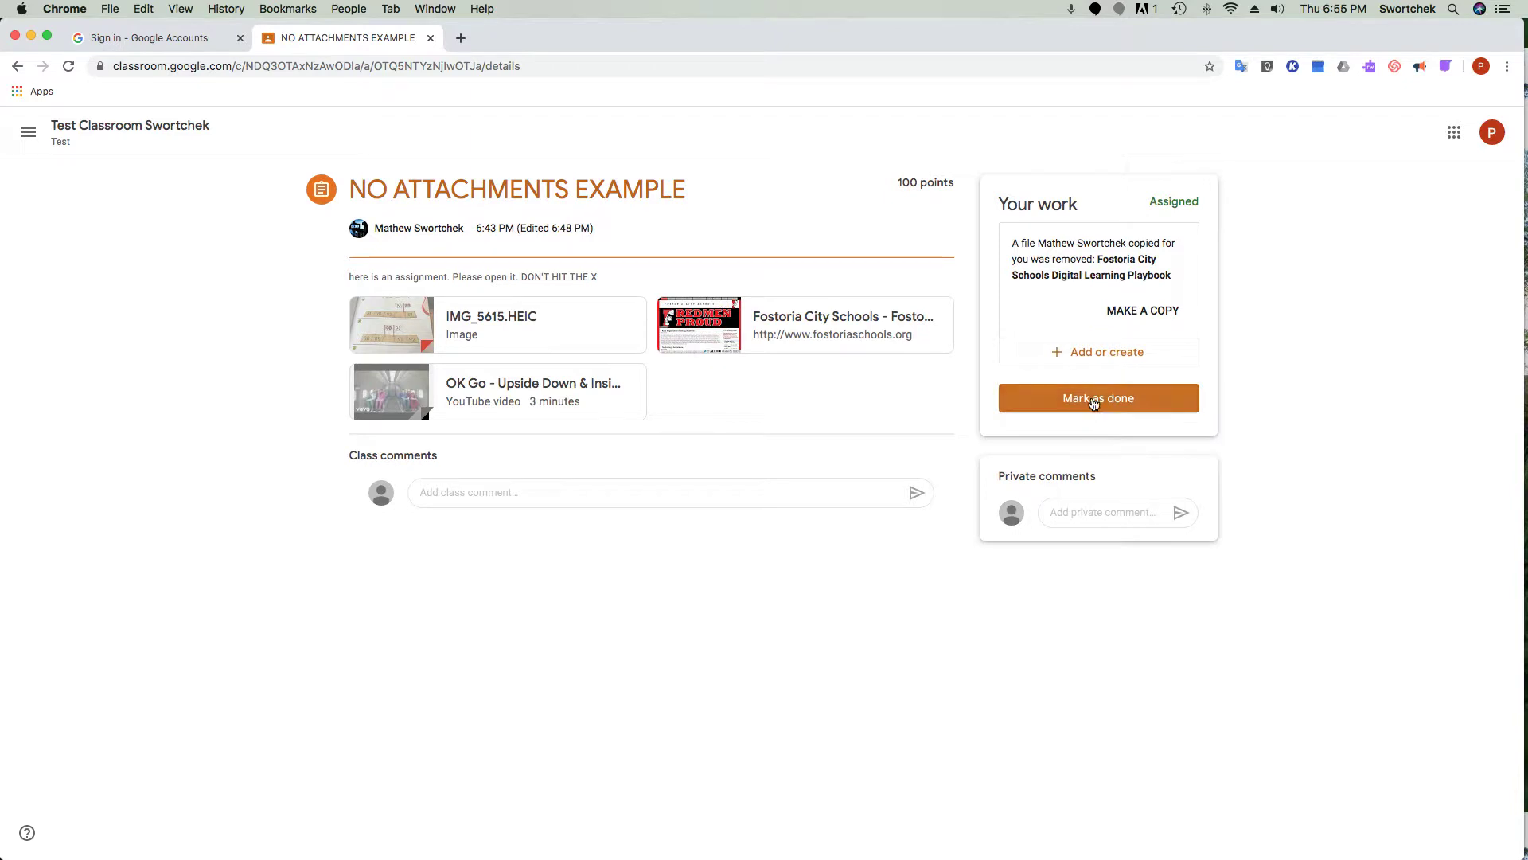
Add the Pre-K Ipads Slides file from Google Drive's Recent list to the student's work
{"action": "left_click", "coordinate": [1087, 358]}
{"action": "left_click", "coordinate": [1081, 384]}
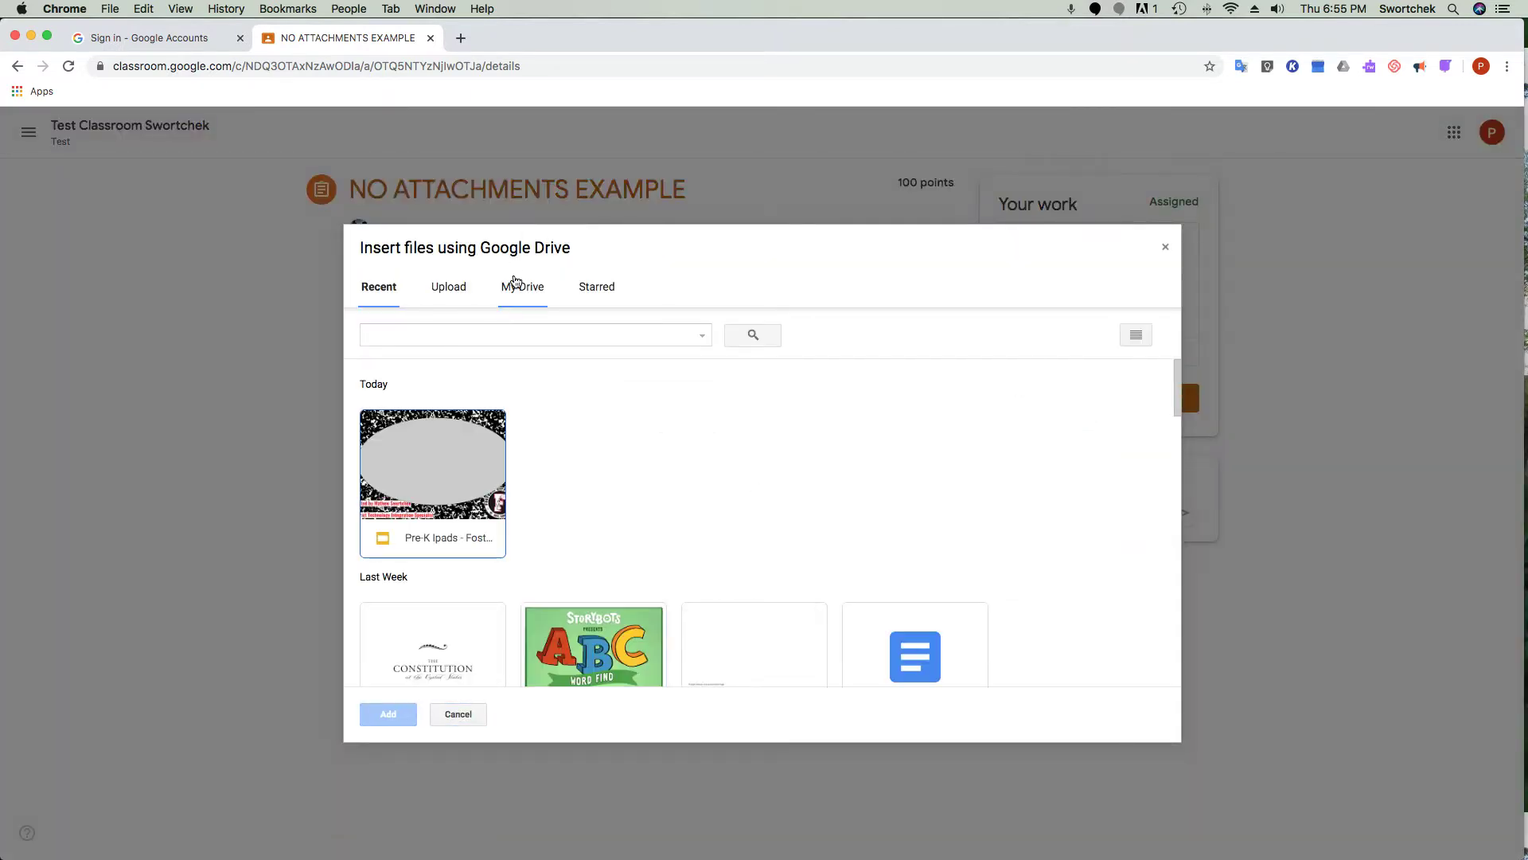
{"action": "left_click", "coordinate": [445, 446]}
{"action": "left_click", "coordinate": [387, 713]}
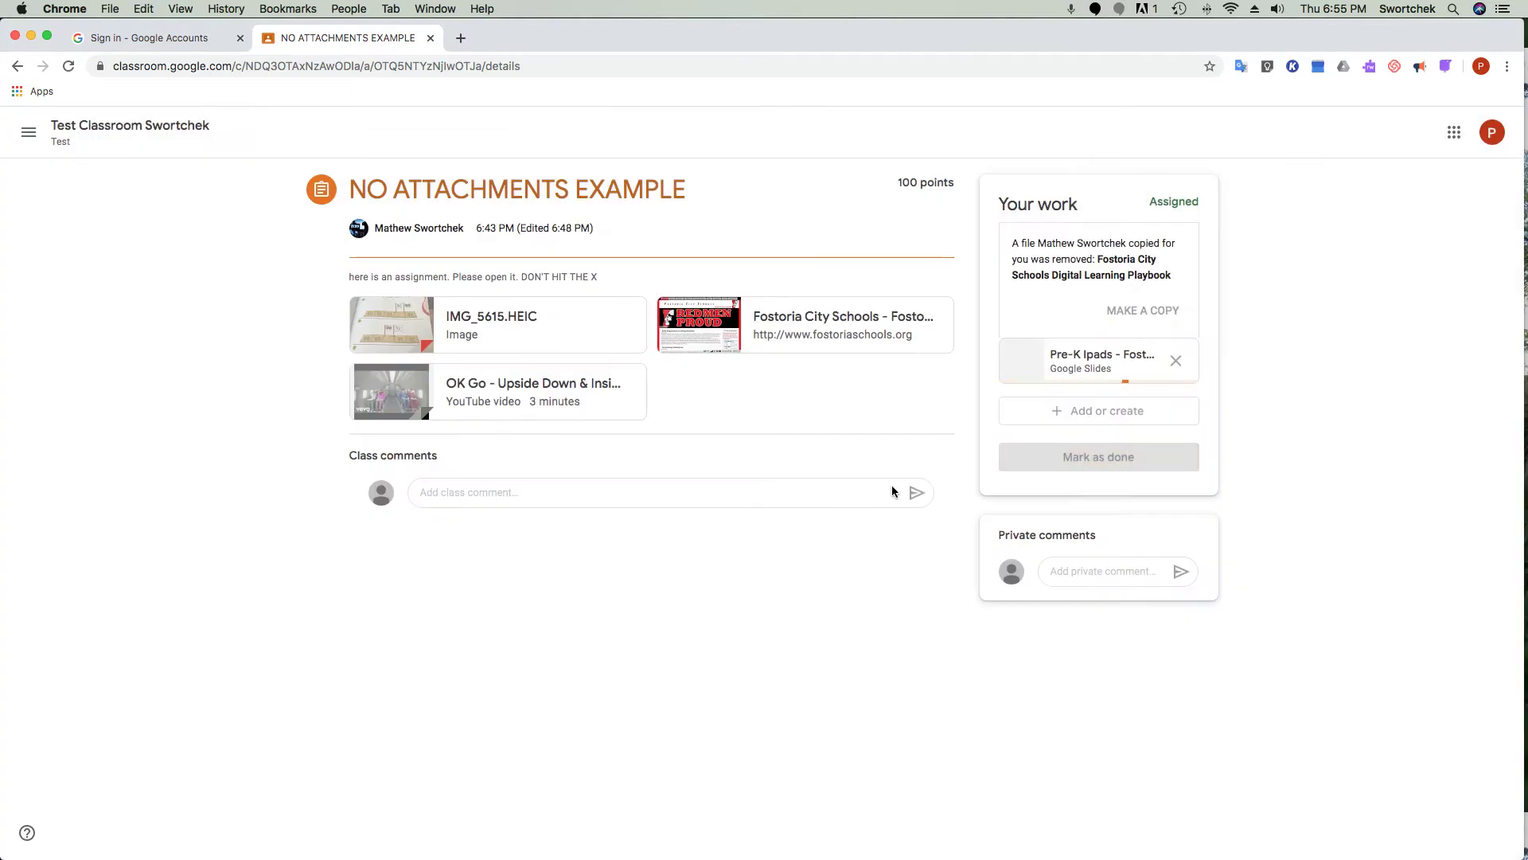